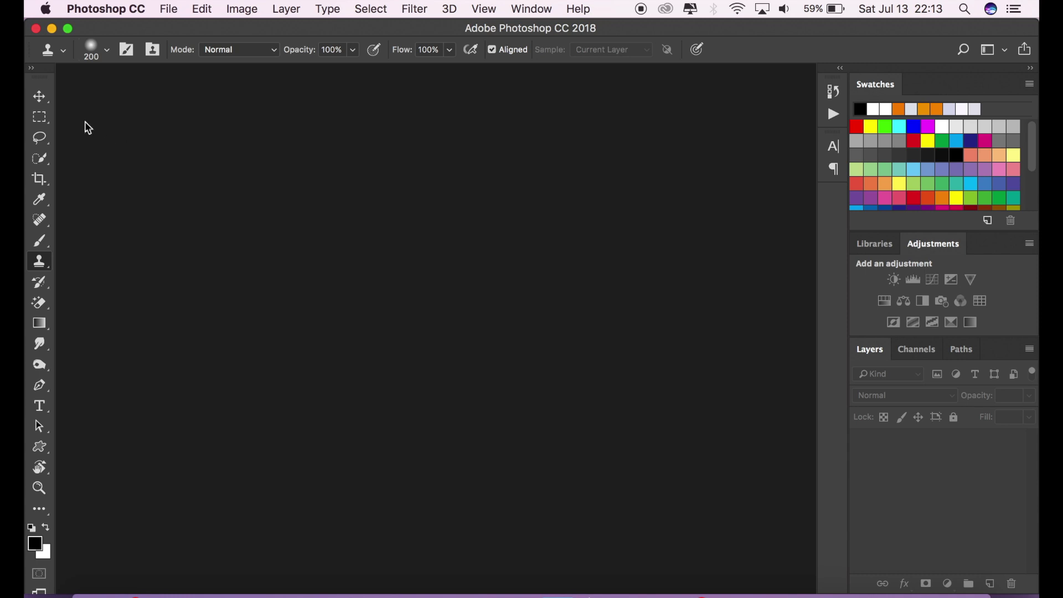
- Open the image IMG_0283.jpg from the Desktop folder
click(40, 96)
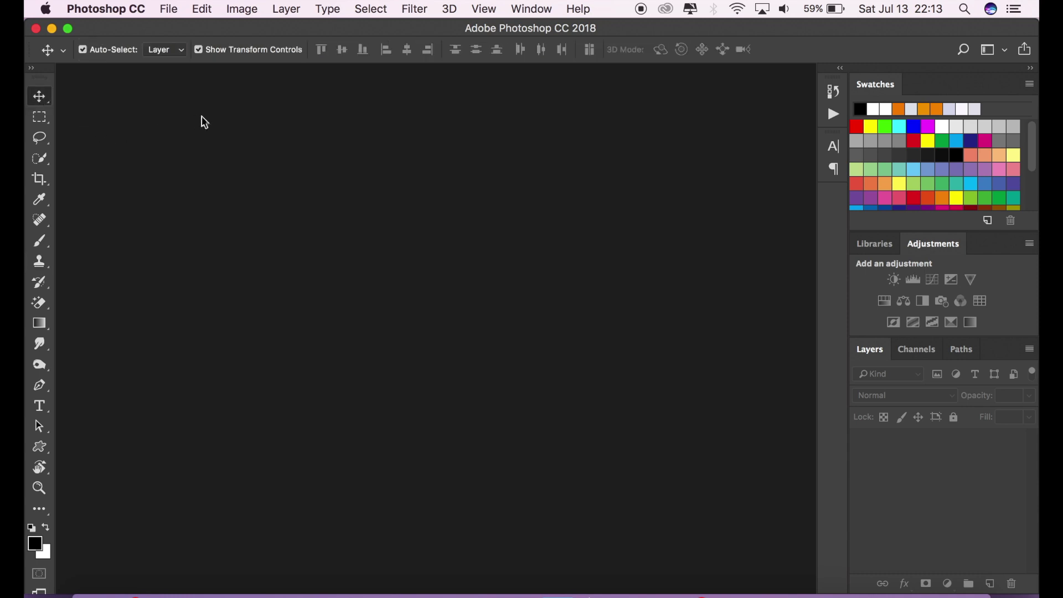
click(169, 11)
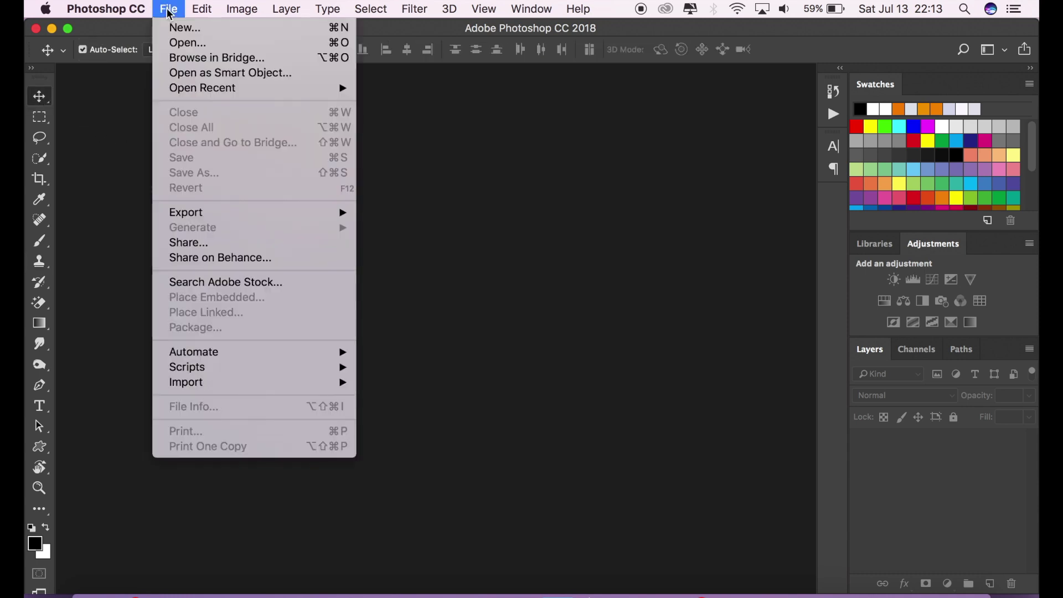
click(194, 49)
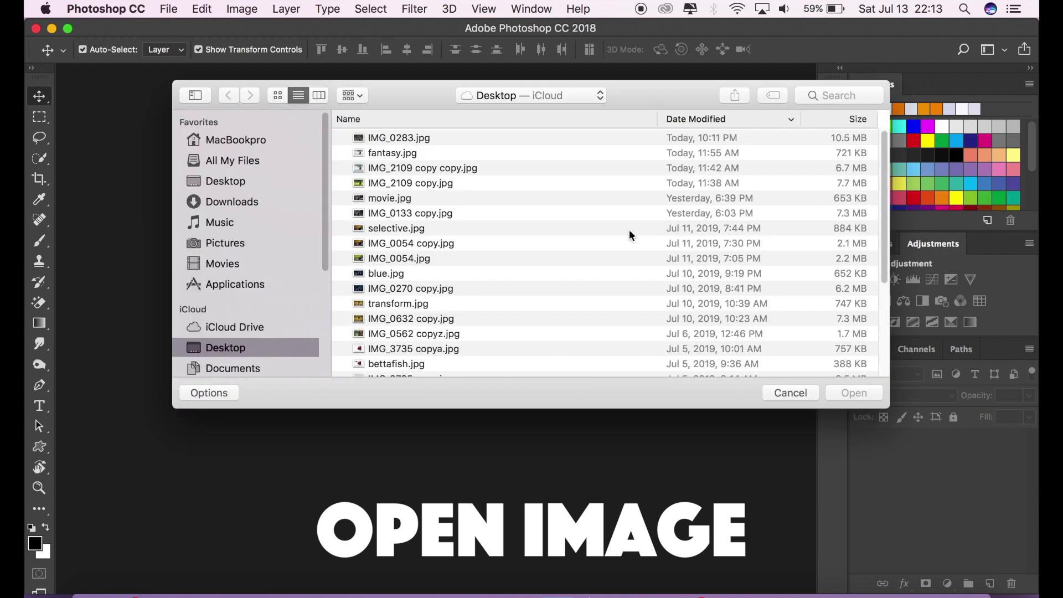
click(470, 137)
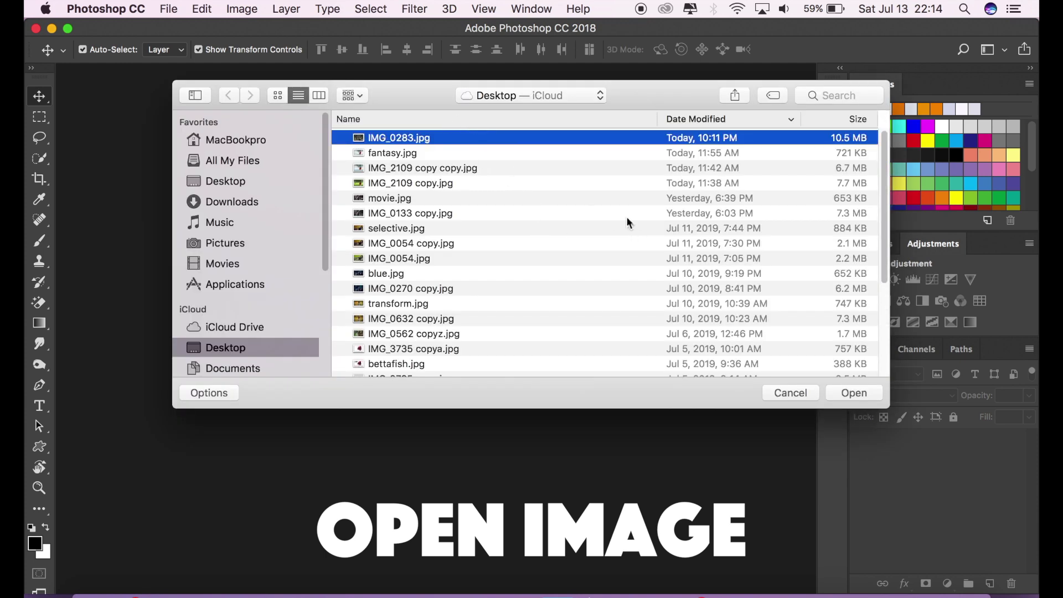
click(876, 397)
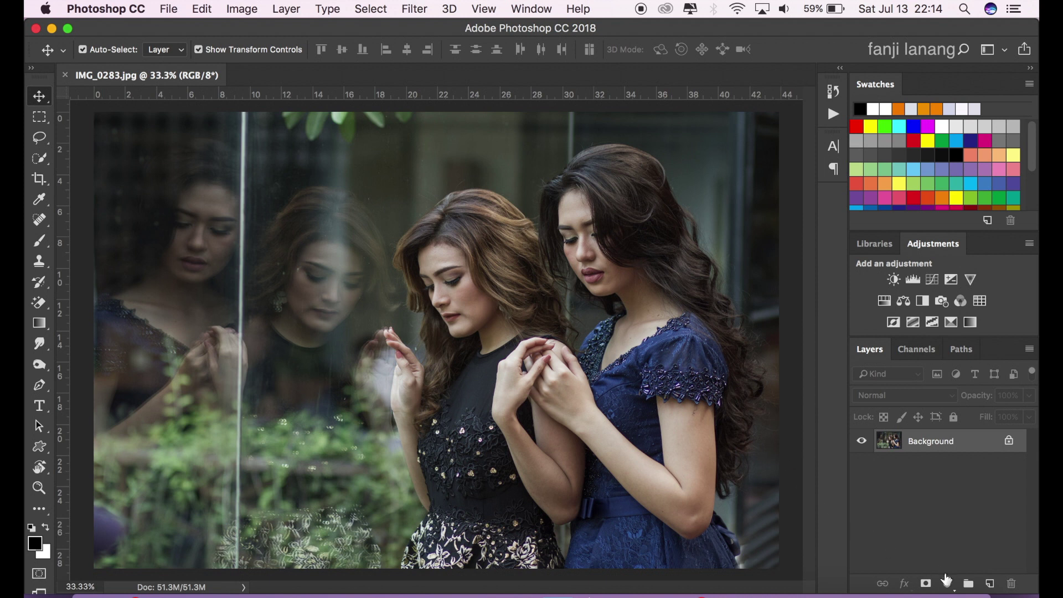
- Add a Channel Mixer adjustment layer and set its Green output channel to Green 0% and Blue 100%
click(948, 583)
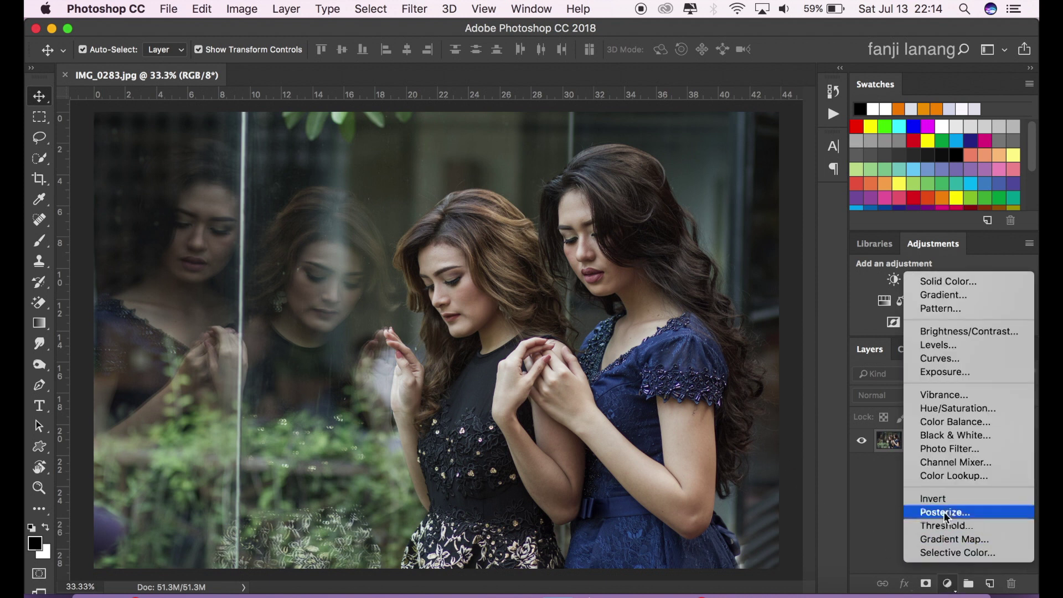
click(982, 462)
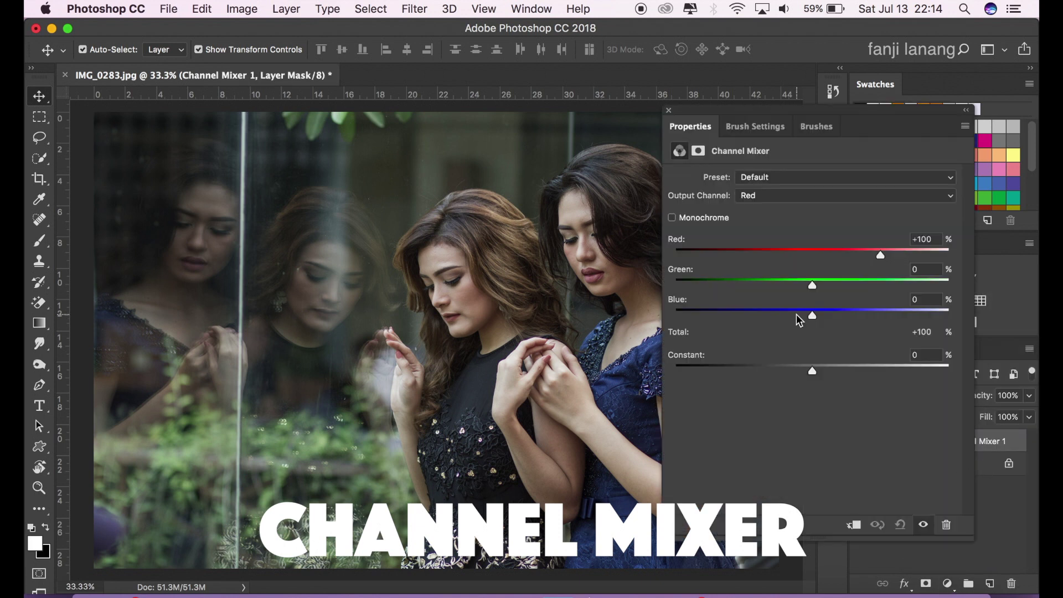
click(811, 198)
click(808, 209)
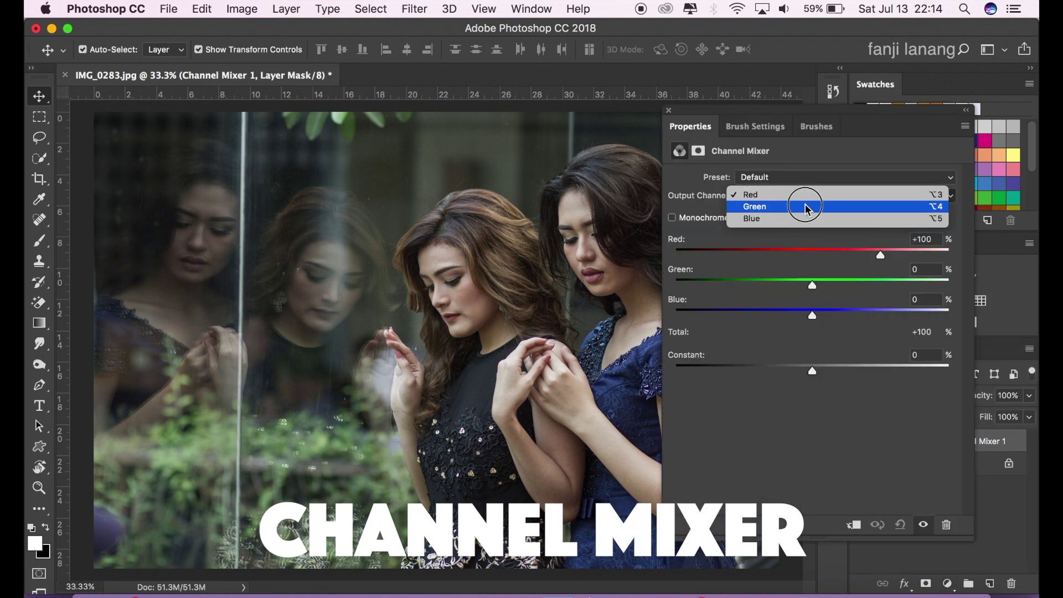
click(920, 269)
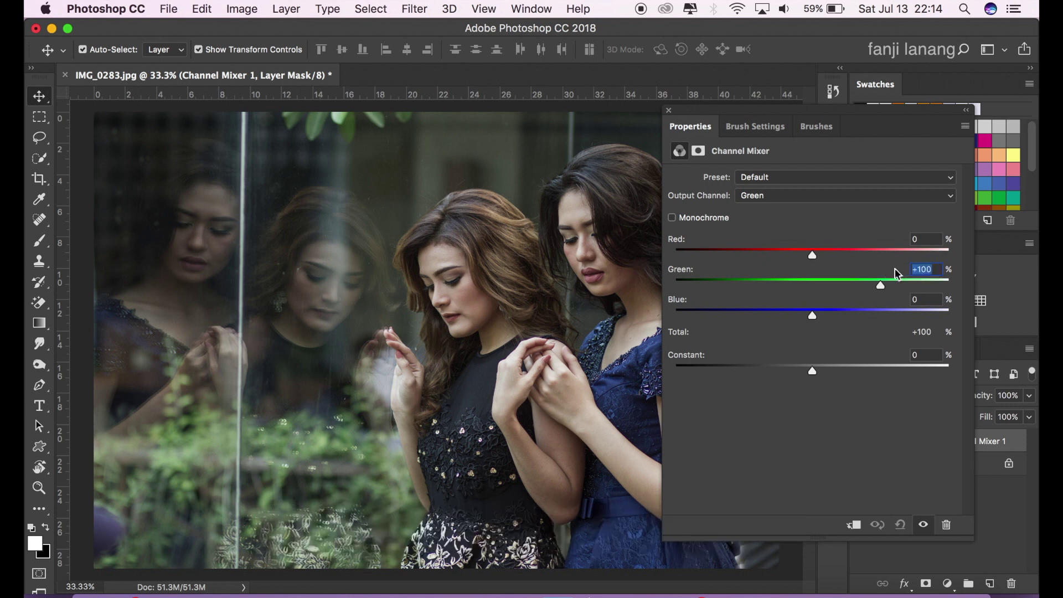
text(0)
click(929, 299)
text(100)
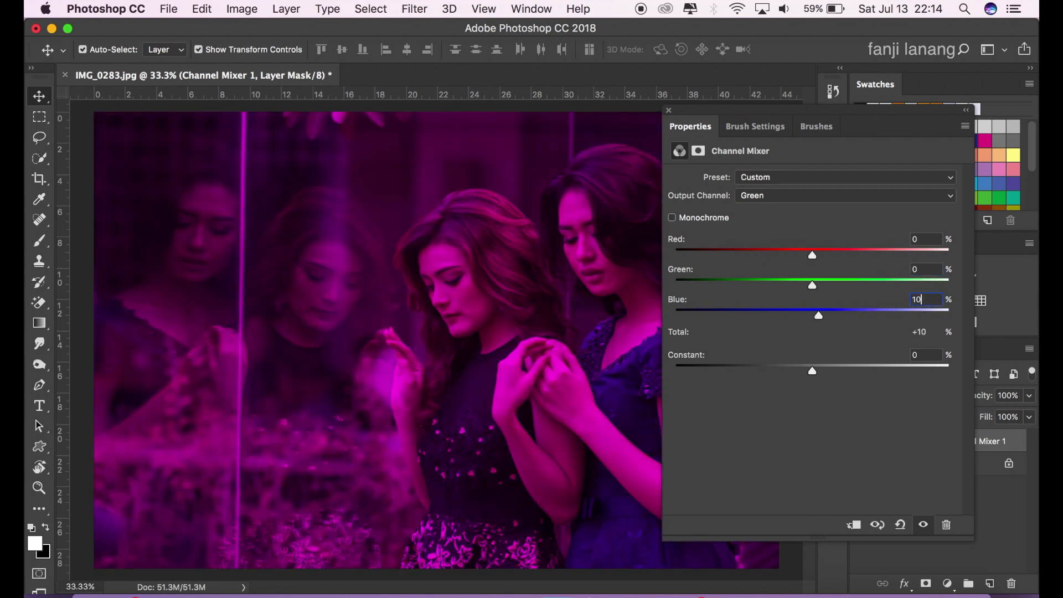
- Change the Channel Mixer layer's blend mode to Lighten
click(669, 111)
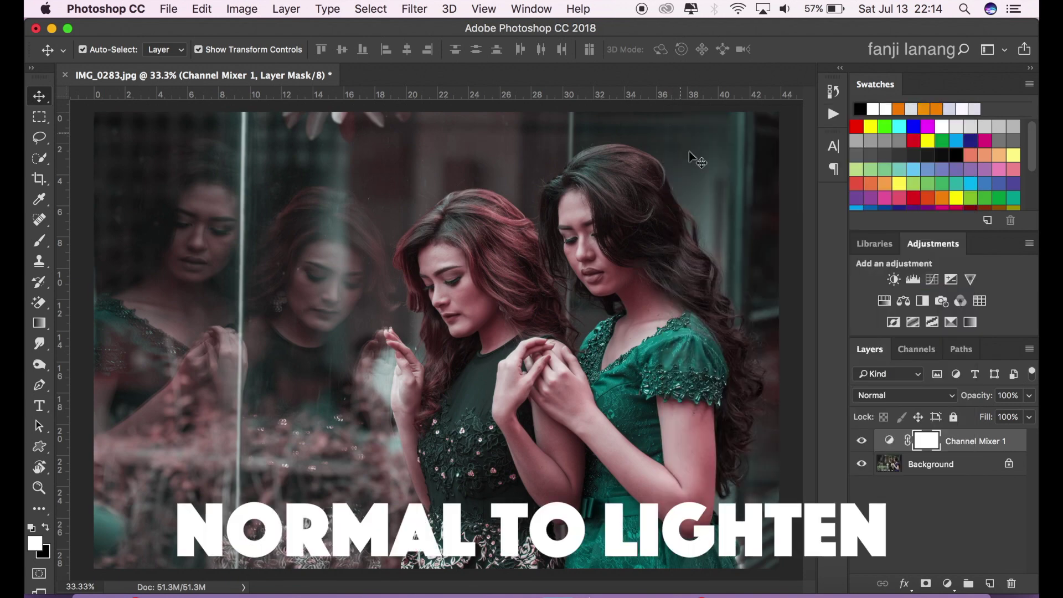
click(903, 397)
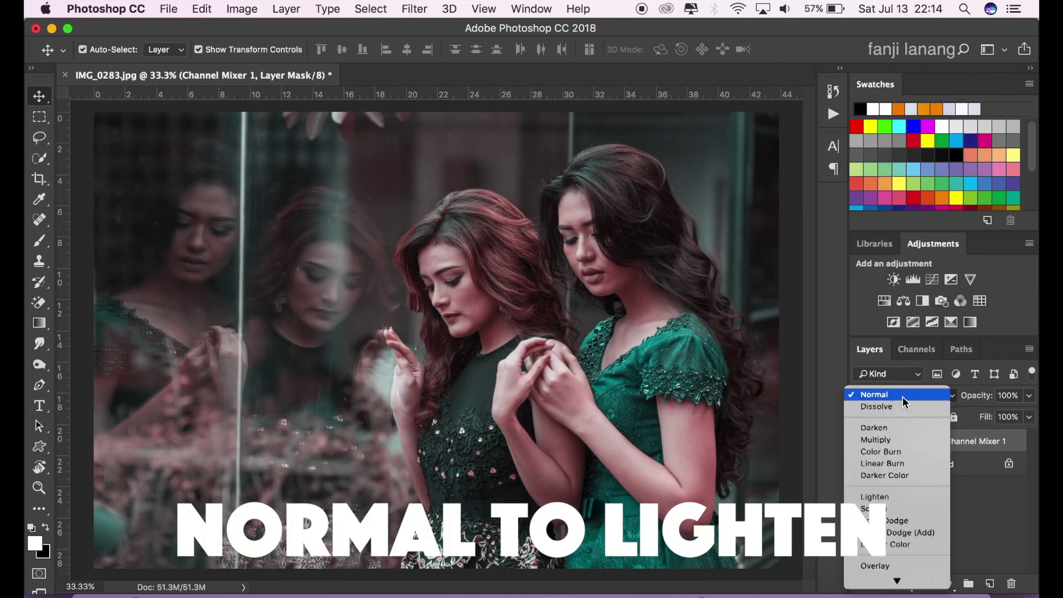
click(888, 494)
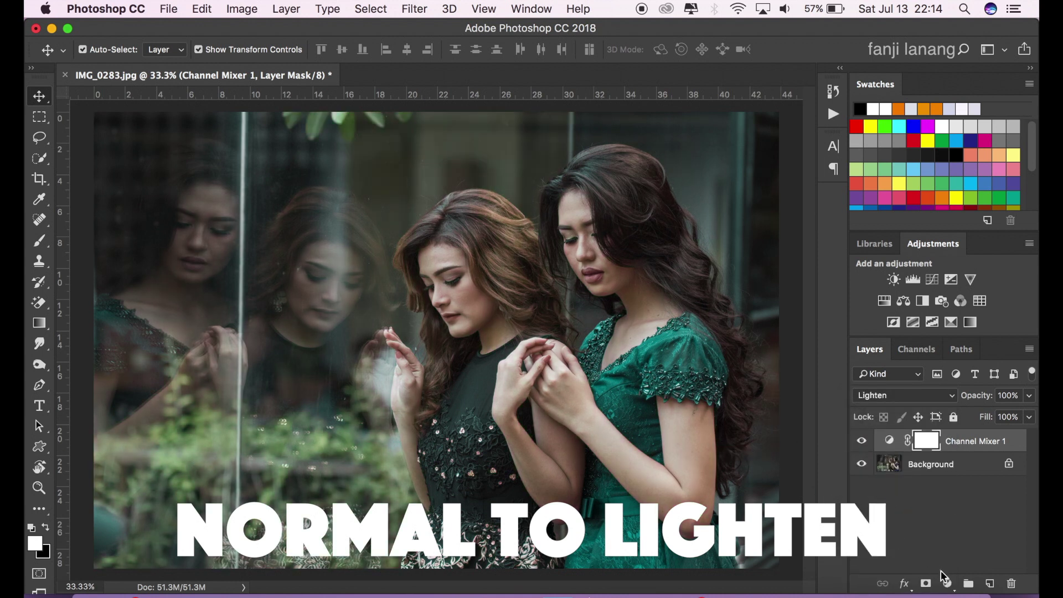
- Add a Selective Color adjustment layer and set its Reds to Cyan -30% and Yellow +38%
click(947, 583)
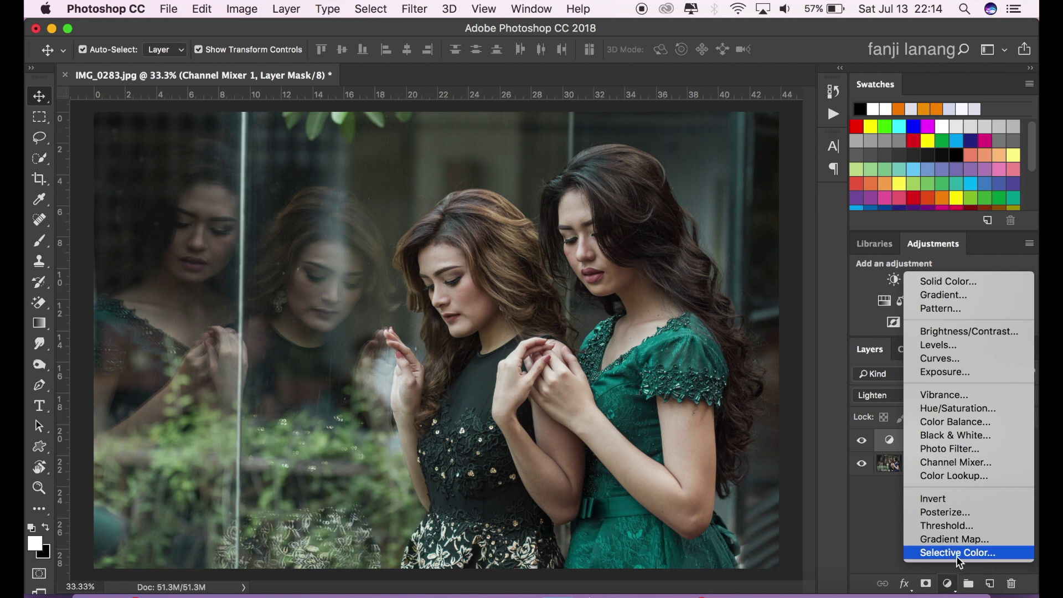
click(957, 555)
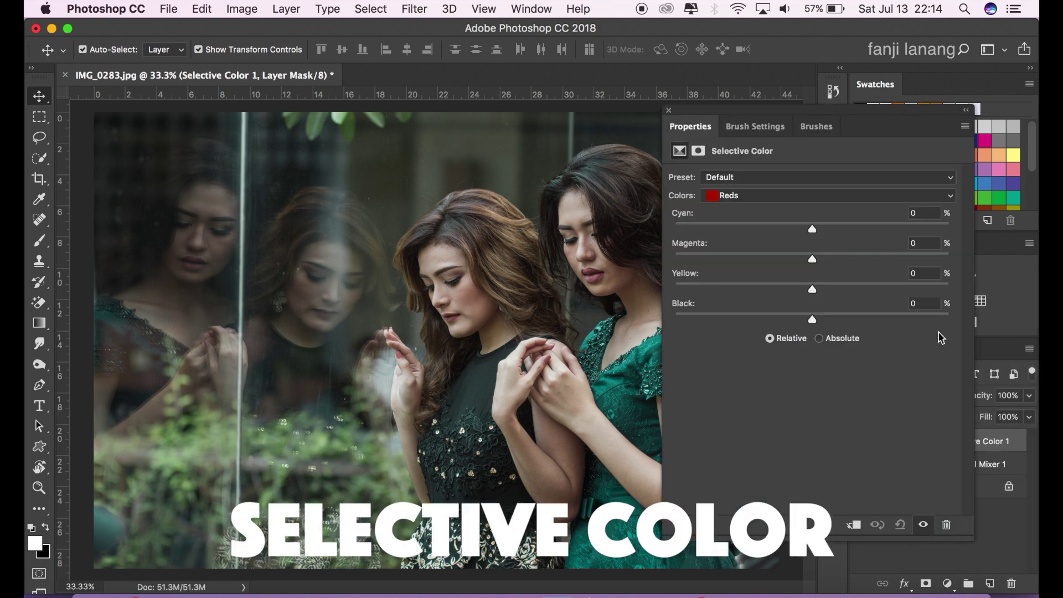
drag(812, 229, 771, 248)
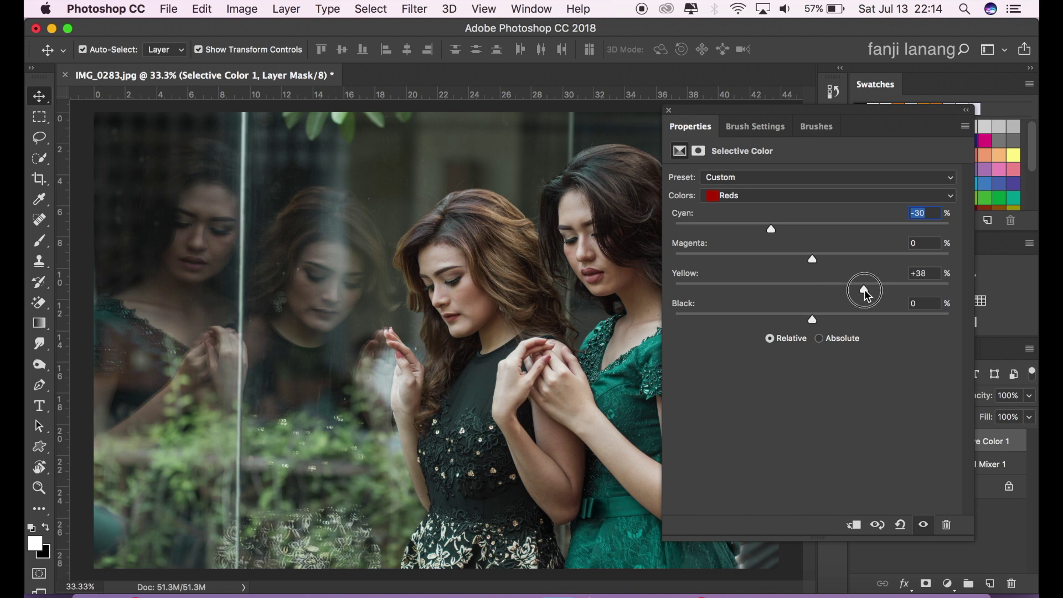
drag(865, 290, 864, 300)
- Set the Cyans of the Selective Color adjustment to Cyan +100% and Yellow -100%
click(807, 197)
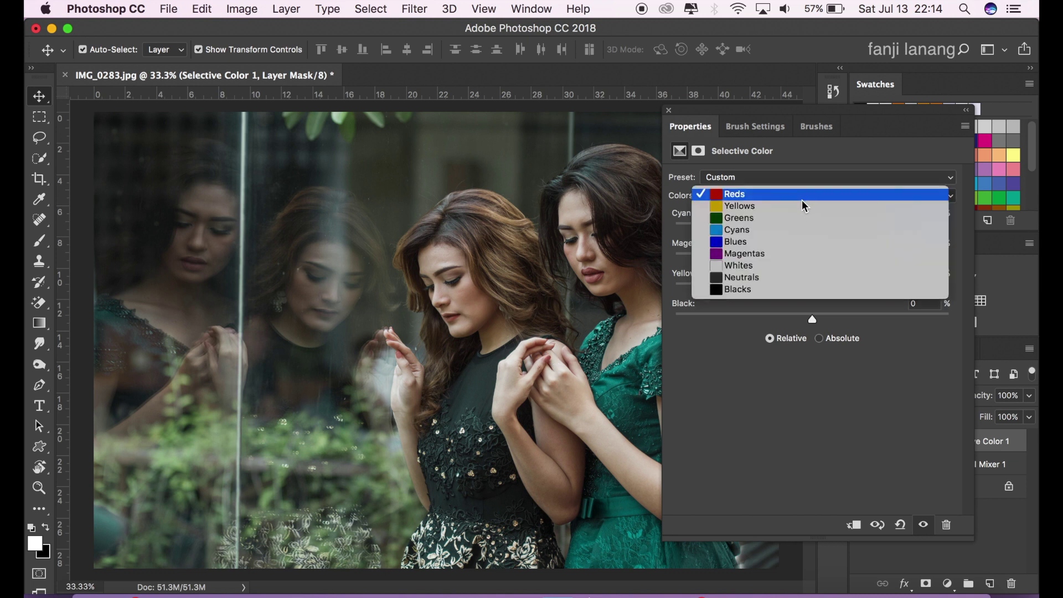
click(800, 232)
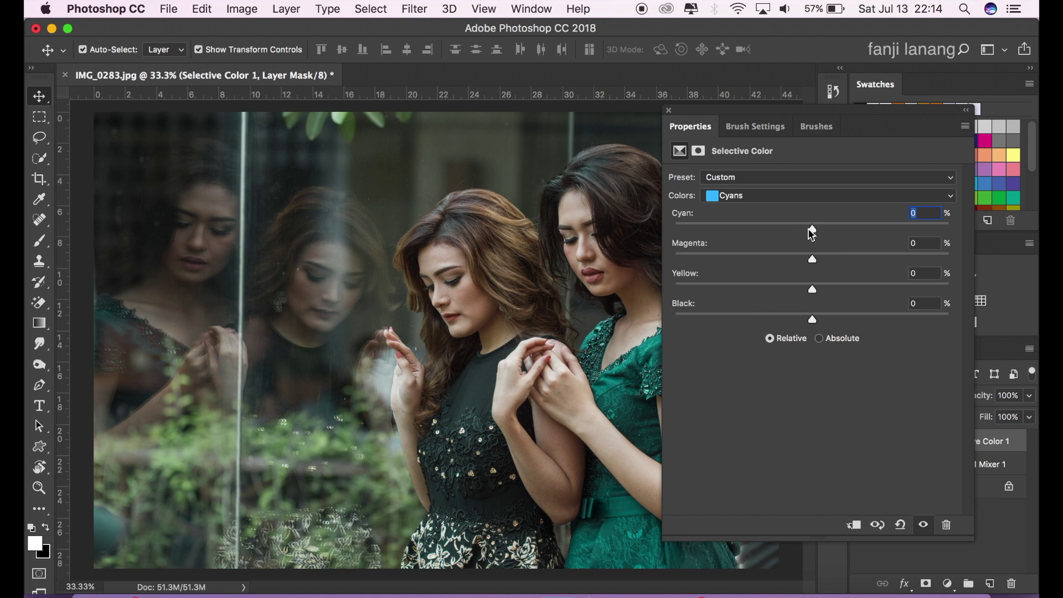
drag(812, 231, 1016, 250)
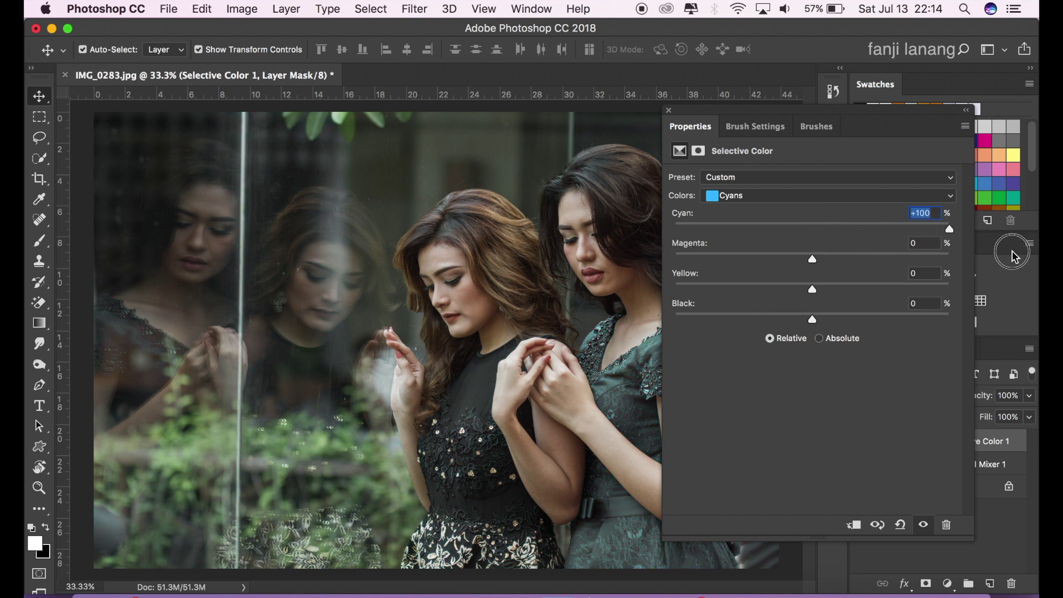
drag(812, 289, 566, 301)
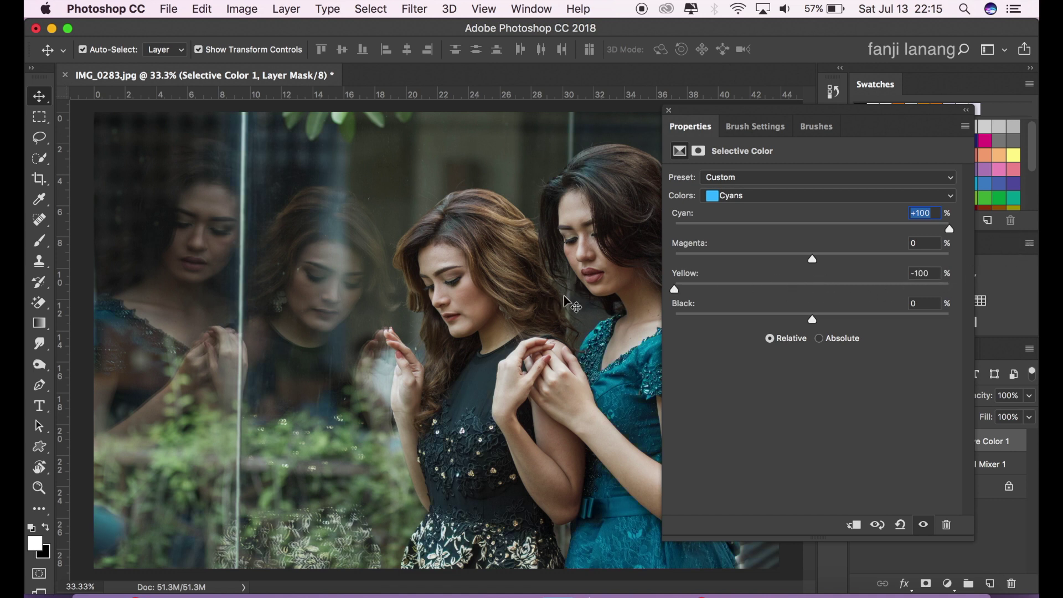
- Set the Whites of the Selective Color adjustment to Magenta -5% and Yellow 0%
click(769, 192)
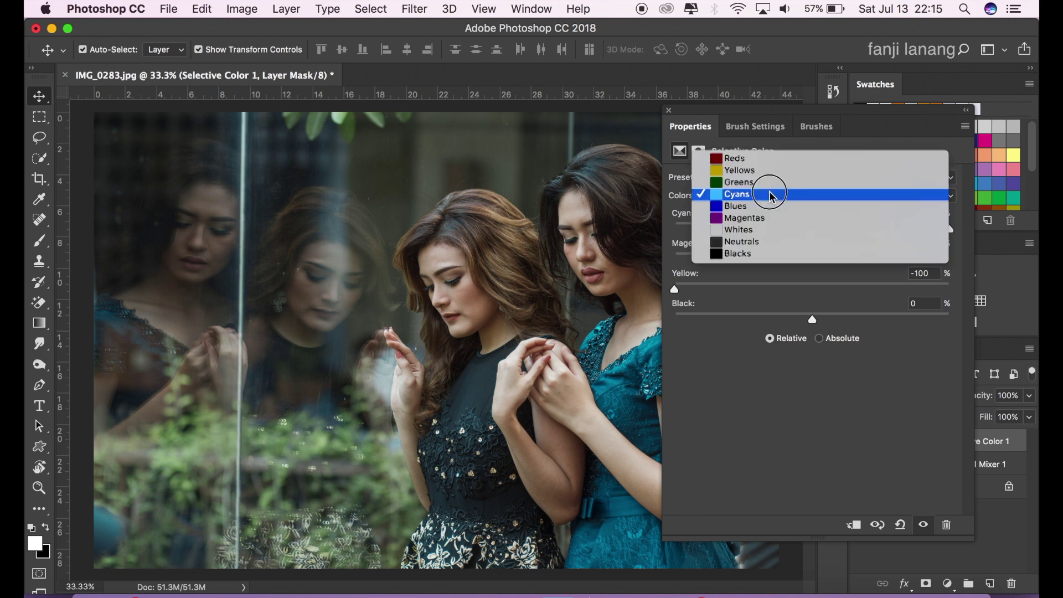
click(757, 230)
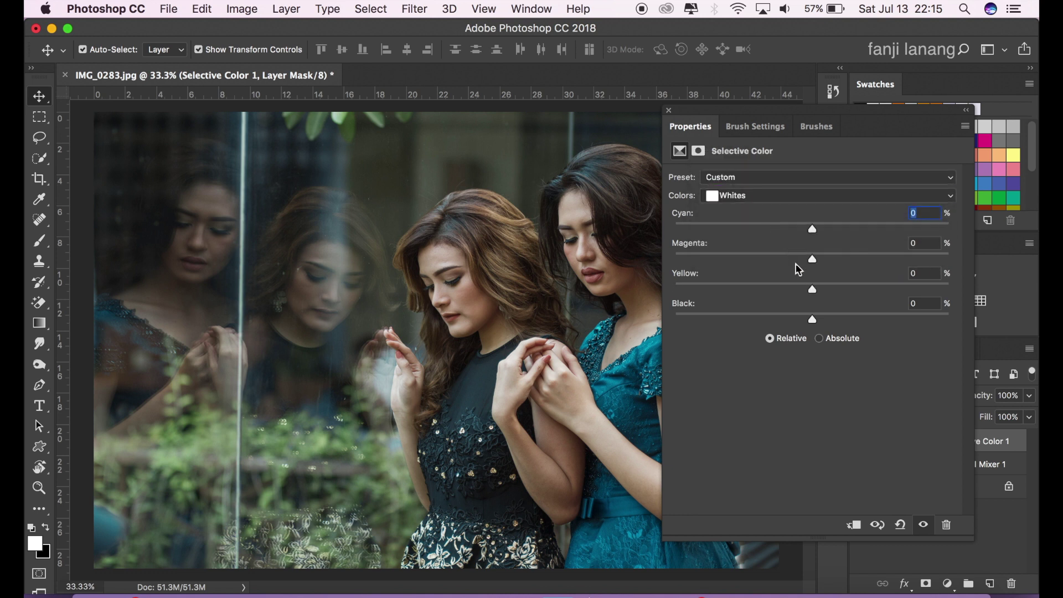
drag(801, 289, 818, 307)
double_click(924, 274)
text(0)
drag(846, 254, 805, 273)
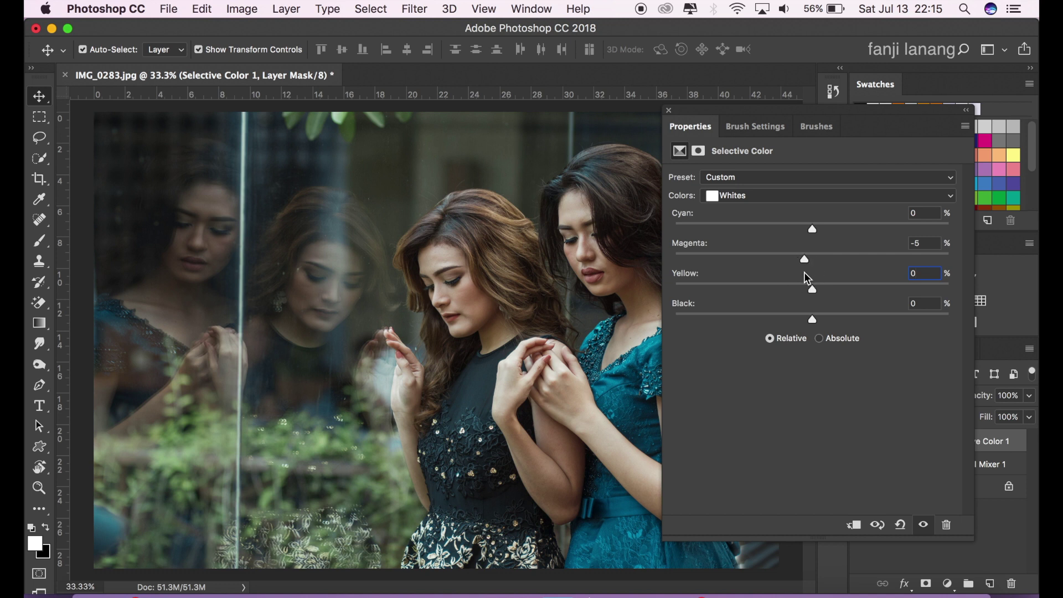
- Set the Black value of the Neutrals in the Selective Color adjustment to 10%
click(750, 196)
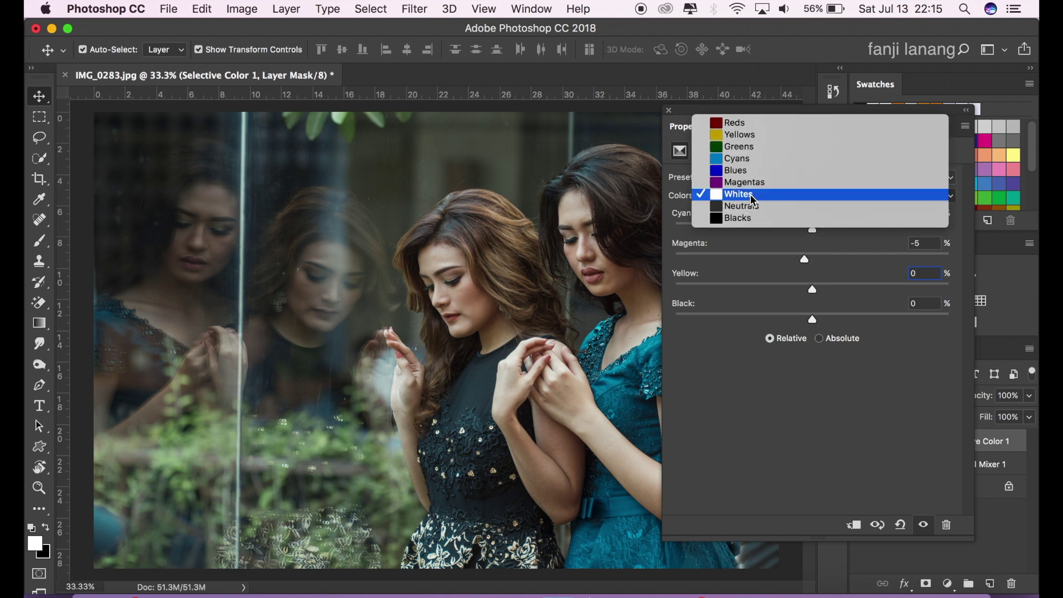
click(753, 207)
click(920, 301)
text(10)
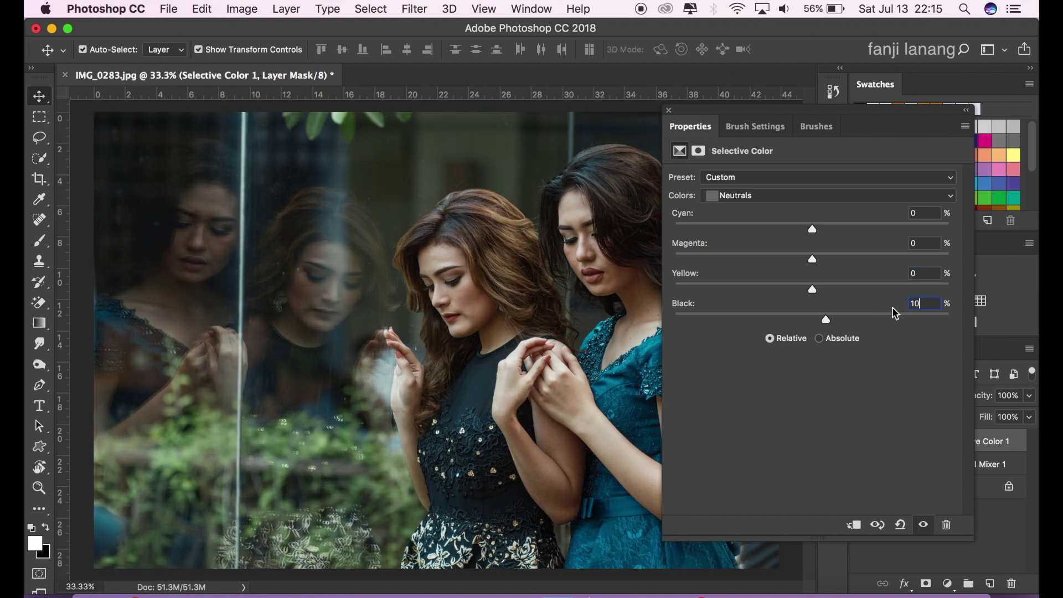
- Slightly reduce the Yellow value of the Blacks in the Selective Color adjustment and close its properties
click(821, 201)
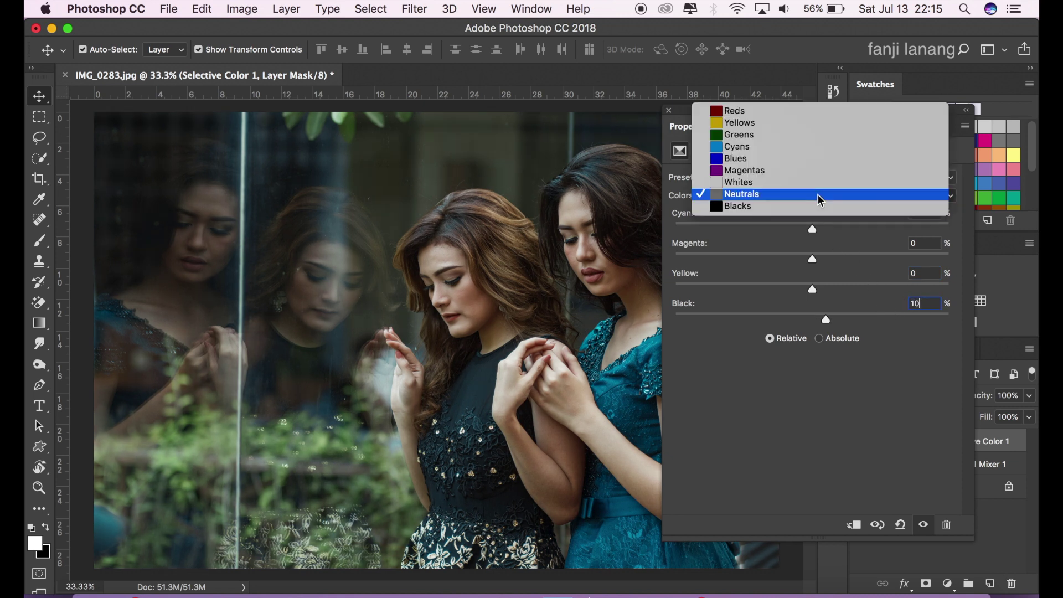
click(802, 202)
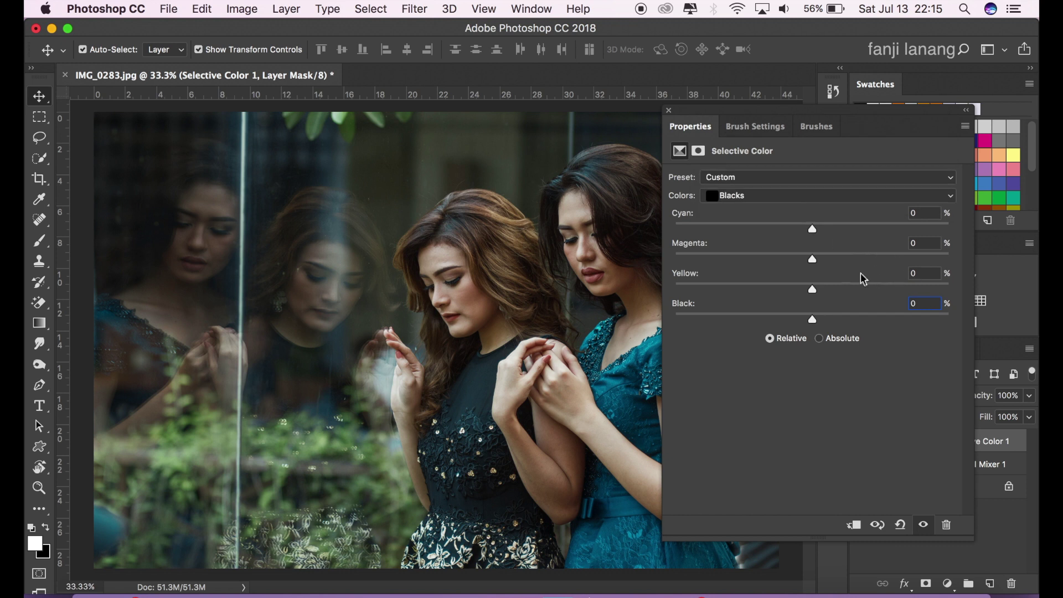
click(796, 288)
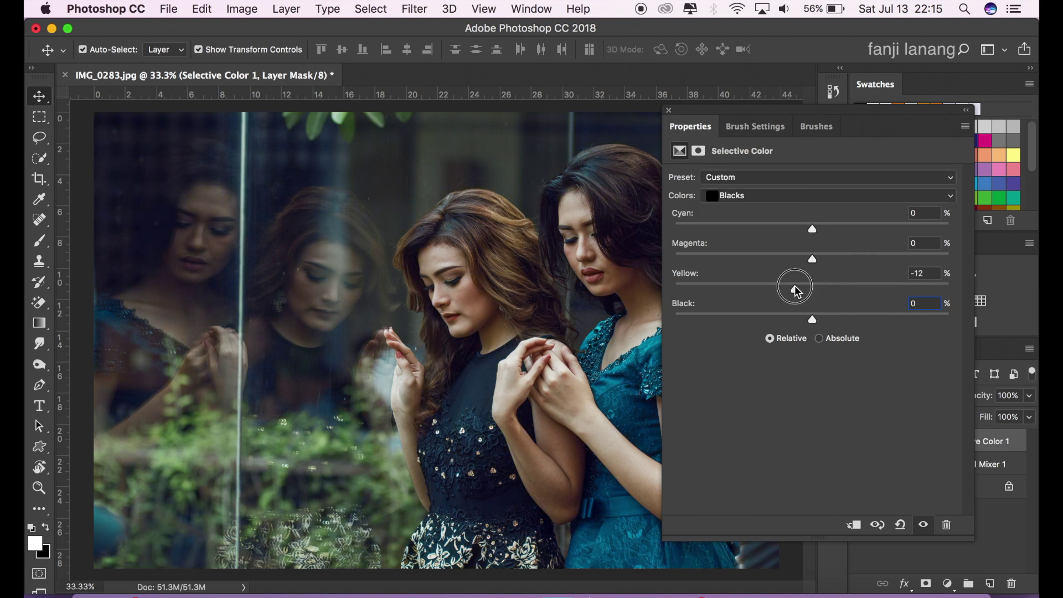
drag(795, 286, 791, 298)
click(669, 110)
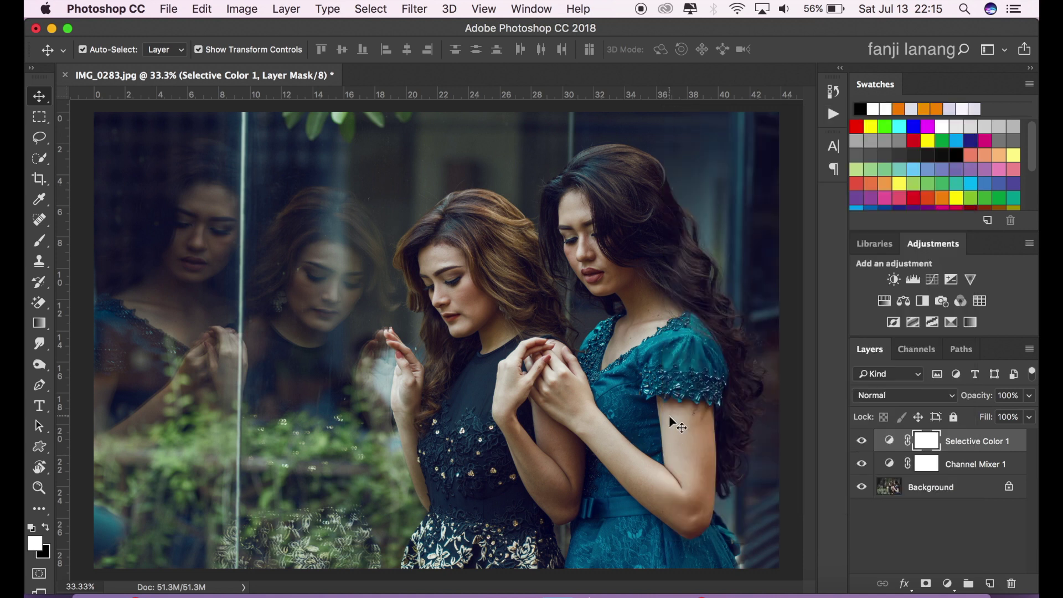
- Add a Levels adjustment layer and set the Green channel's input black point to 9 and white point to 241
click(950, 584)
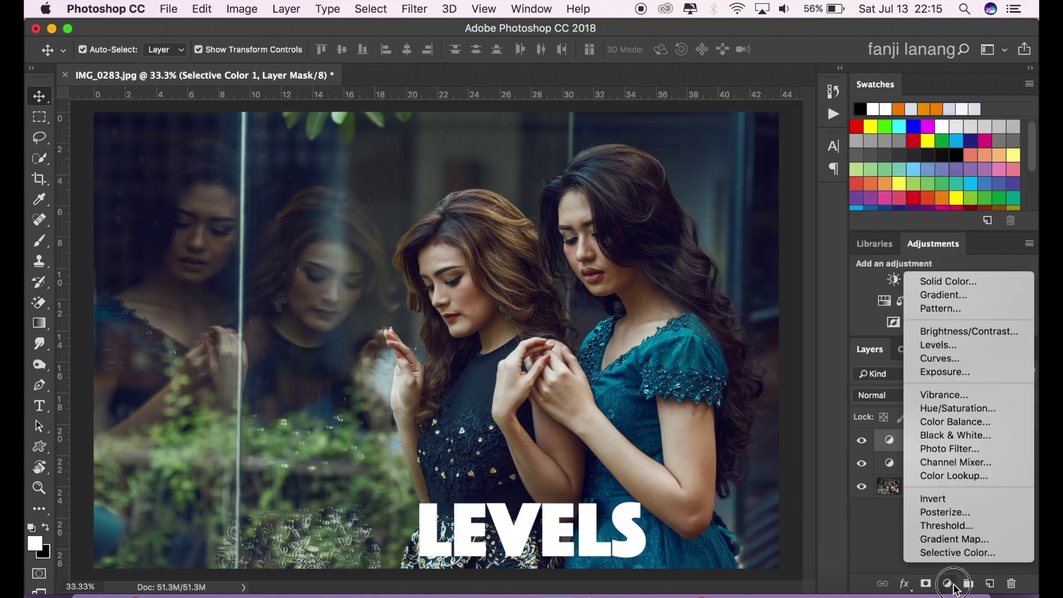
click(954, 346)
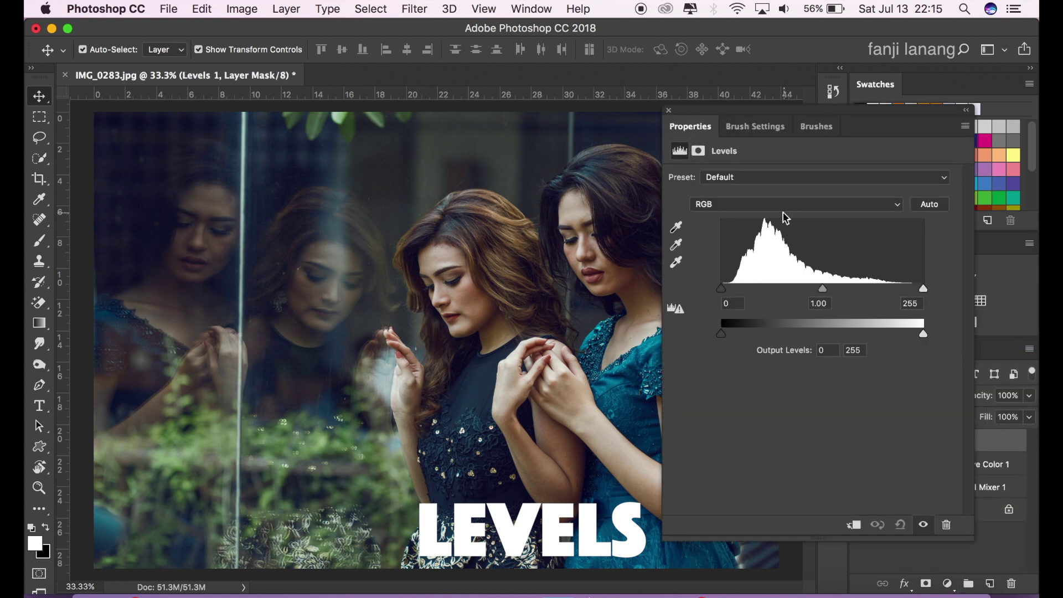
click(777, 209)
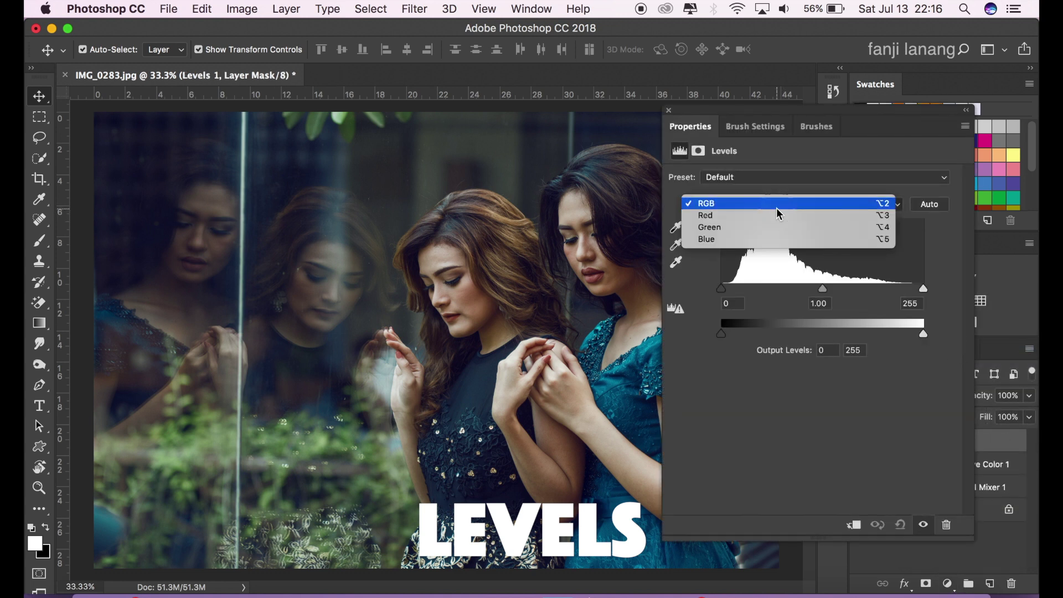
click(743, 228)
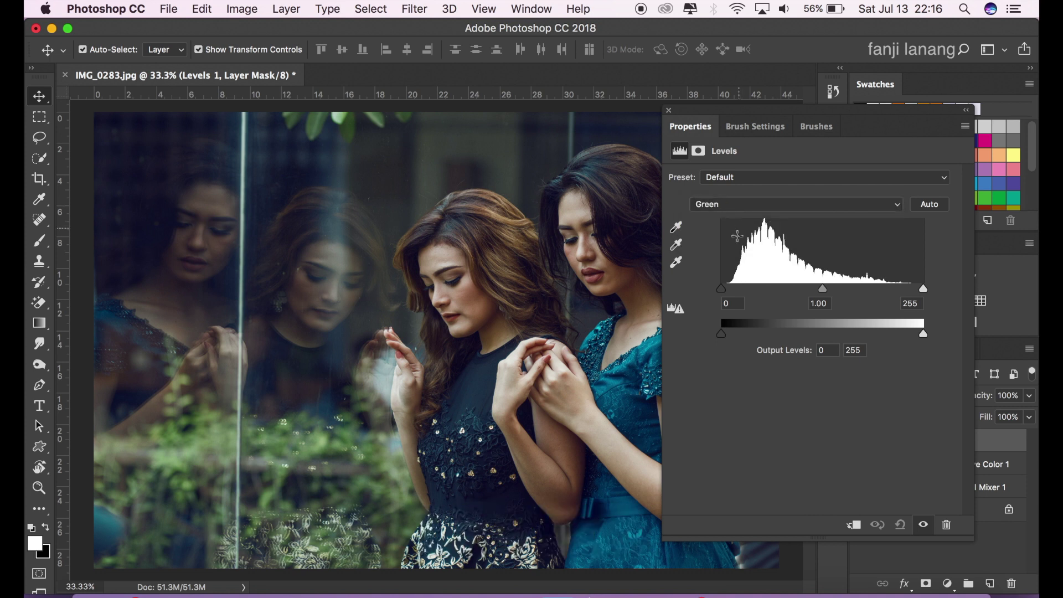
drag(729, 288, 728, 289)
mouse_move(924, 289)
mouse_down()
mouse_move(903, 304)
mouse_move(914, 301)
mouse_up()
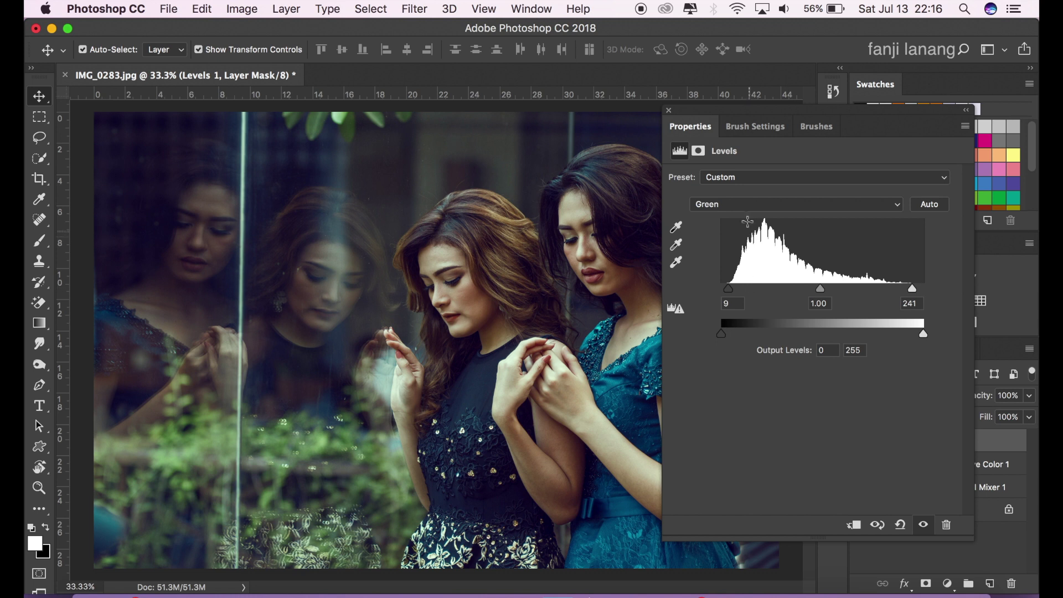
click(669, 111)
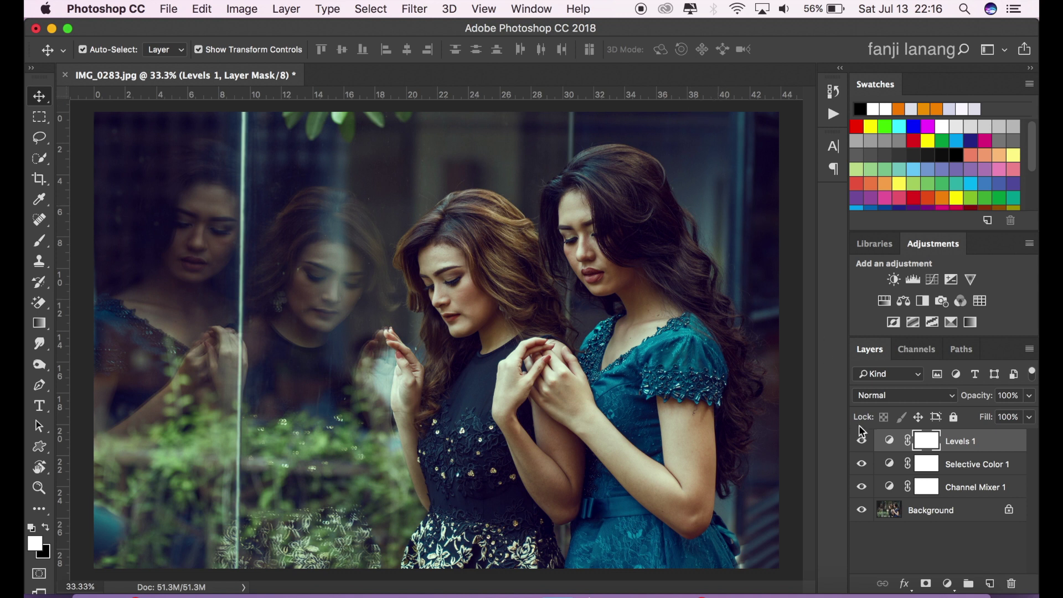
- Add a Gradient Fill layer above the Levels adjustment with the gradient reversed and its style set to Radial
click(948, 583)
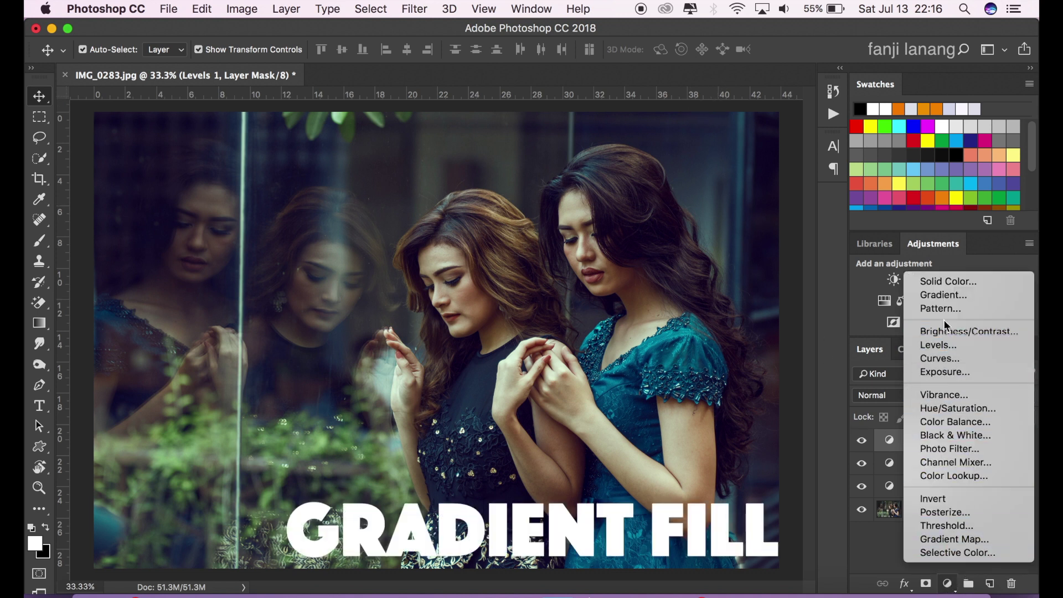
click(955, 299)
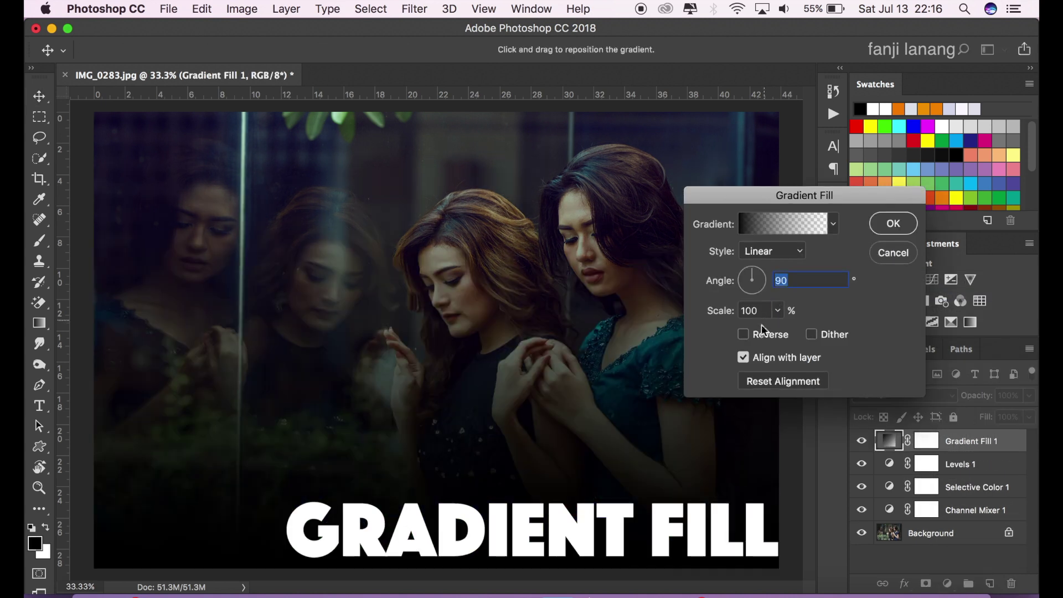
click(745, 335)
click(798, 251)
click(795, 259)
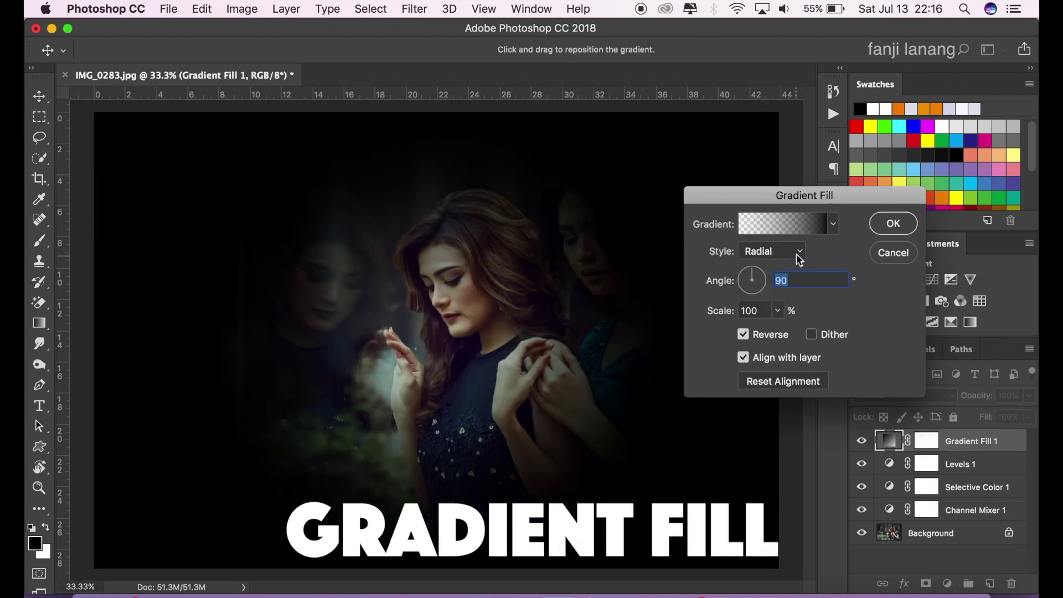
- Apply the Neutral Density preset to the gradient fill and shift the gradient's centre slightly across the photo
click(783, 228)
click(832, 166)
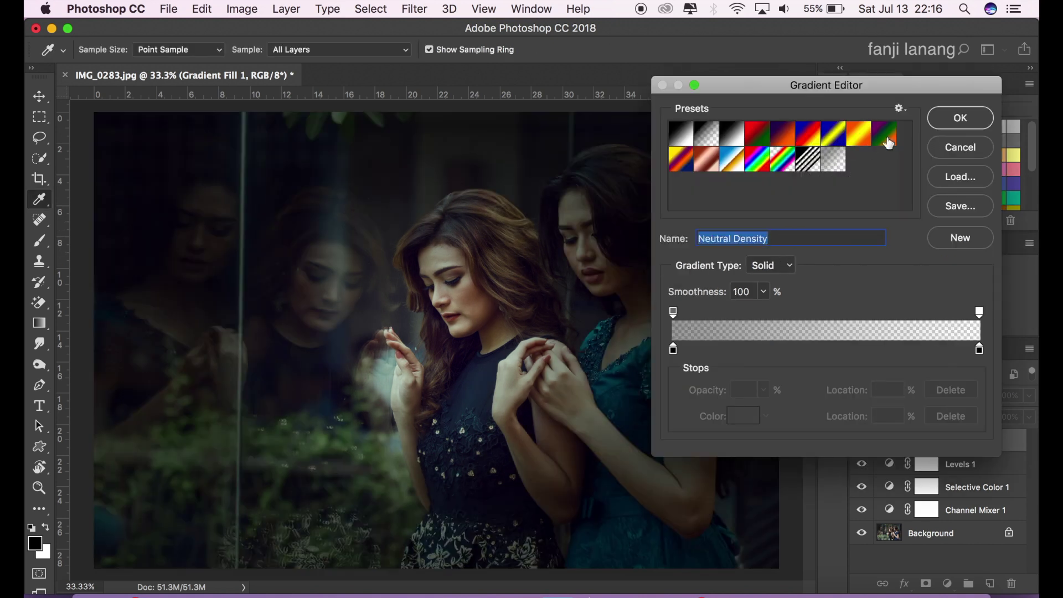
click(951, 121)
drag(533, 311, 542, 314)
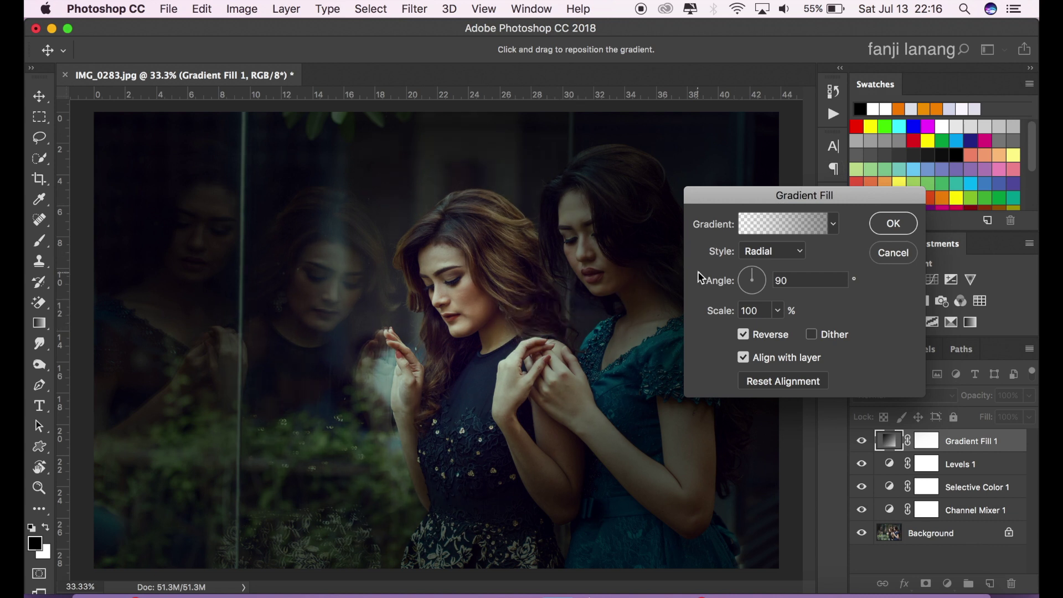
- Set the gradient fill's angle to 37.57° and its scale to 210%, and apply the fill
drag(754, 281, 762, 272)
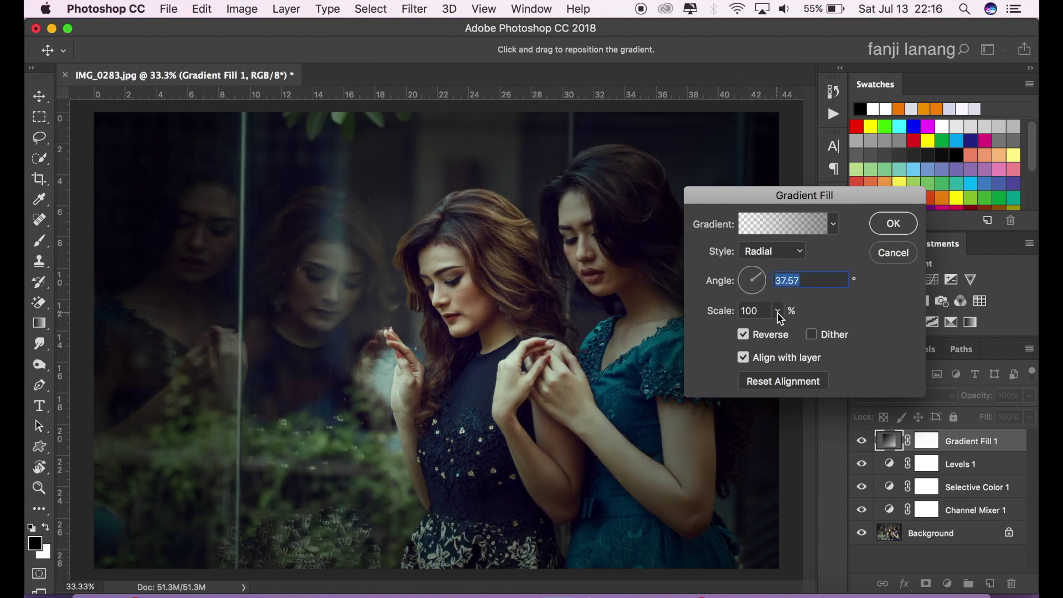
click(778, 310)
drag(782, 330, 784, 333)
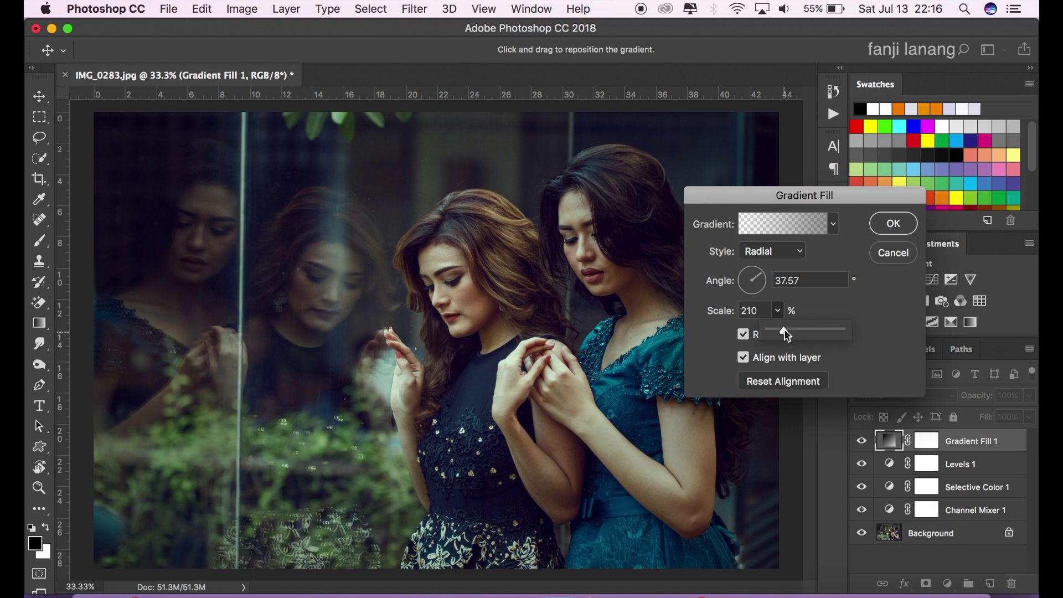
click(893, 223)
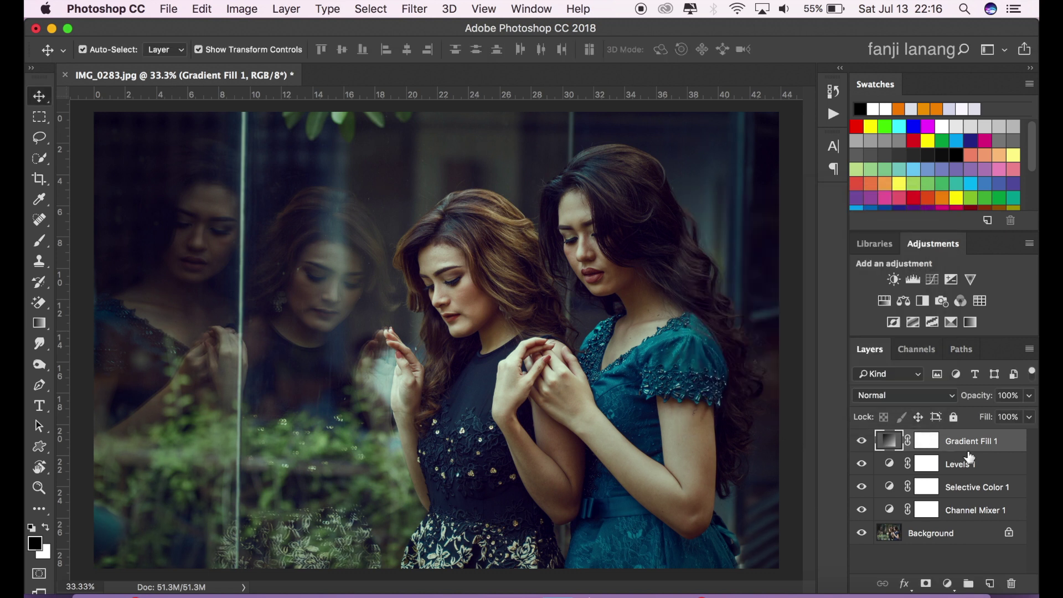
- Move the Gradient Fill layer directly above the Background layer and make the Levels layer active
drag(958, 448, 954, 509)
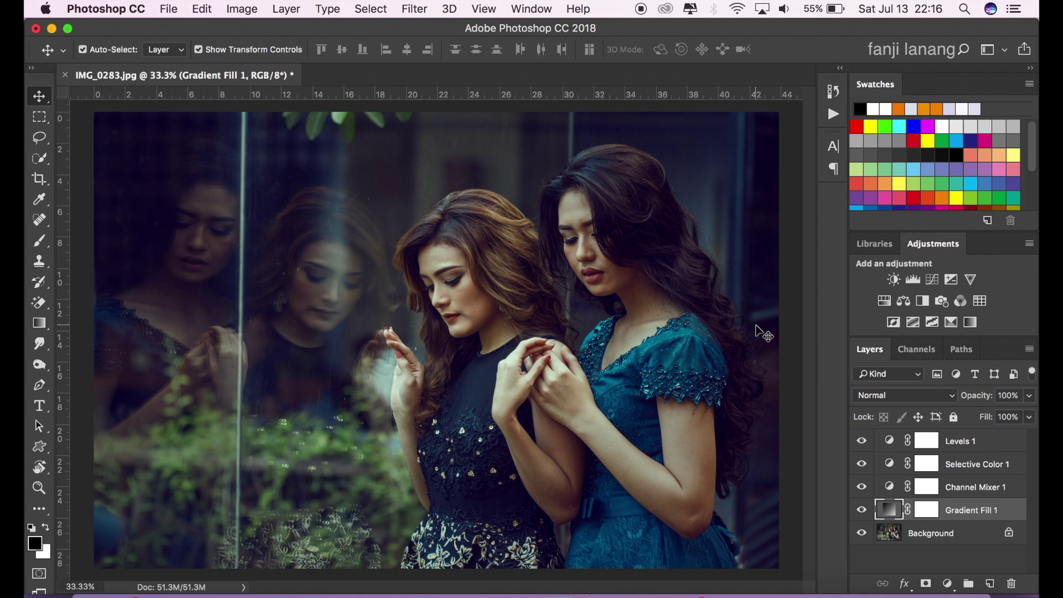
click(961, 440)
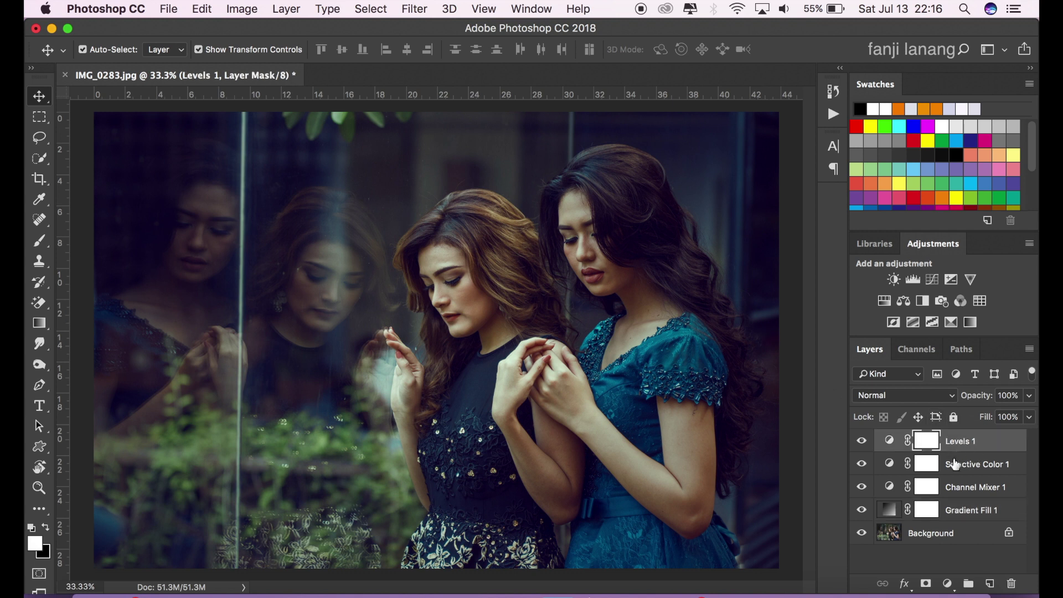
click(948, 583)
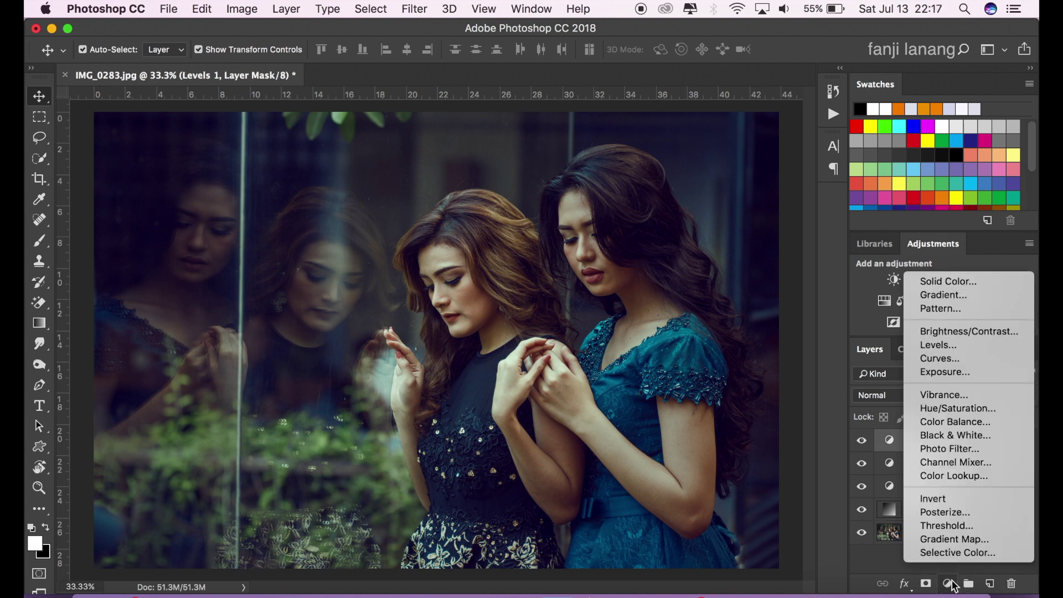
click(826, 474)
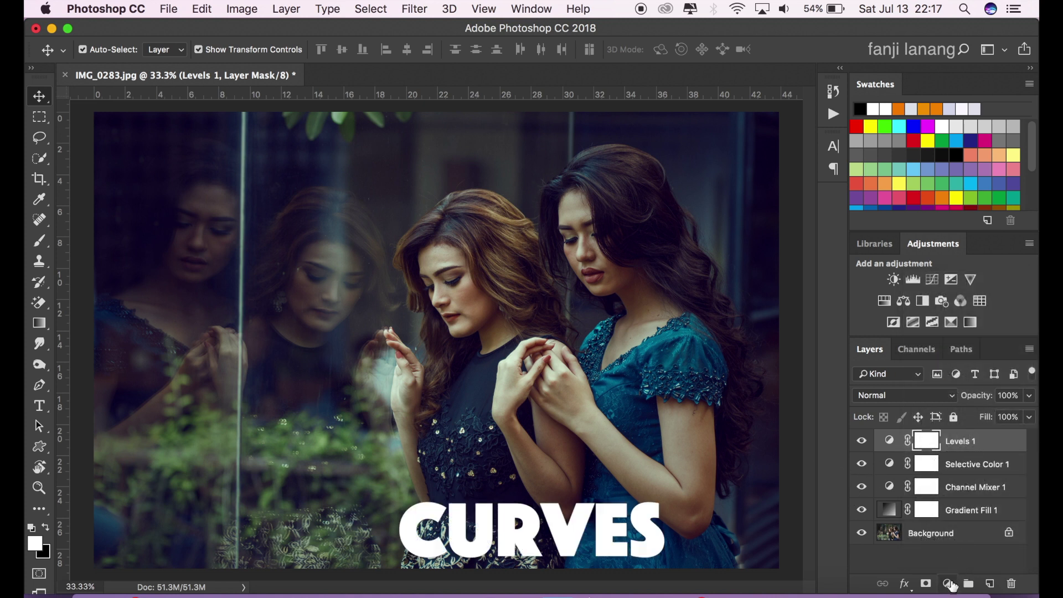
- Add a Curves adjustment layer above Levels, lowering the RGB curve's white end and slightly raising its midpoint
click(949, 584)
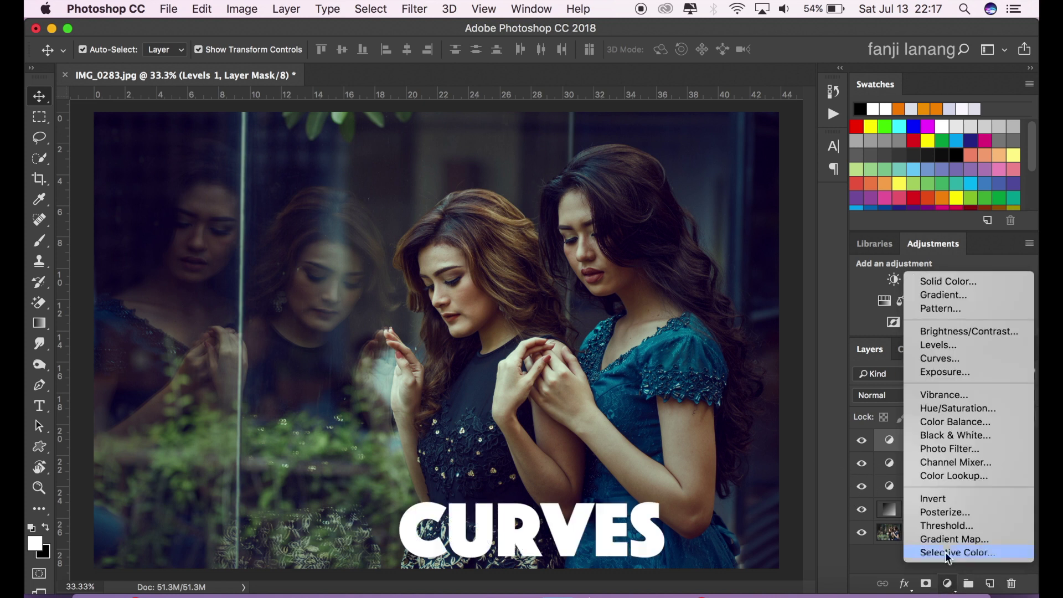
click(984, 365)
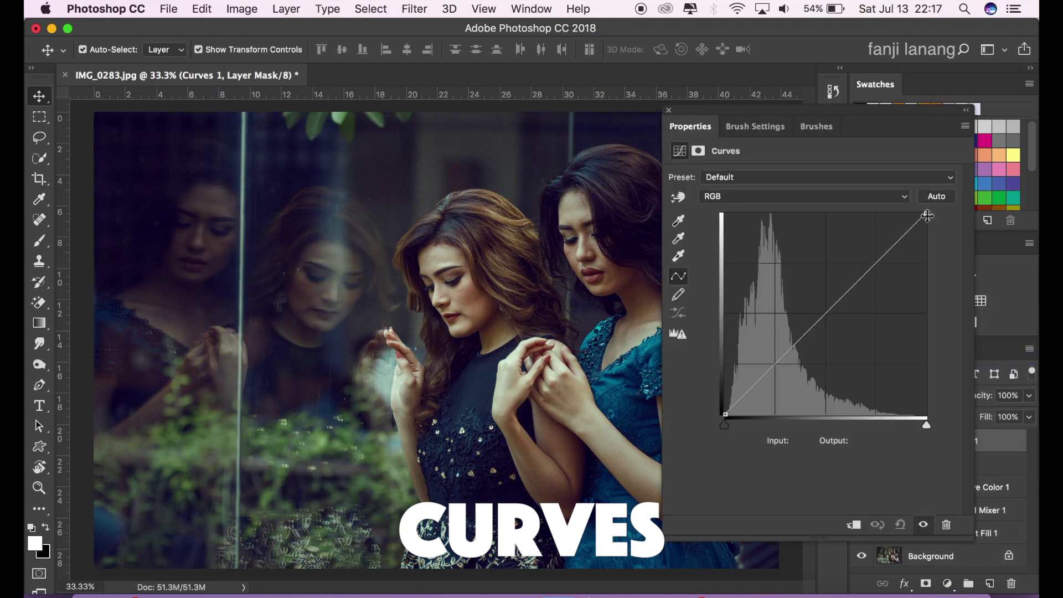
drag(926, 214, 937, 233)
click(827, 314)
drag(826, 314, 827, 313)
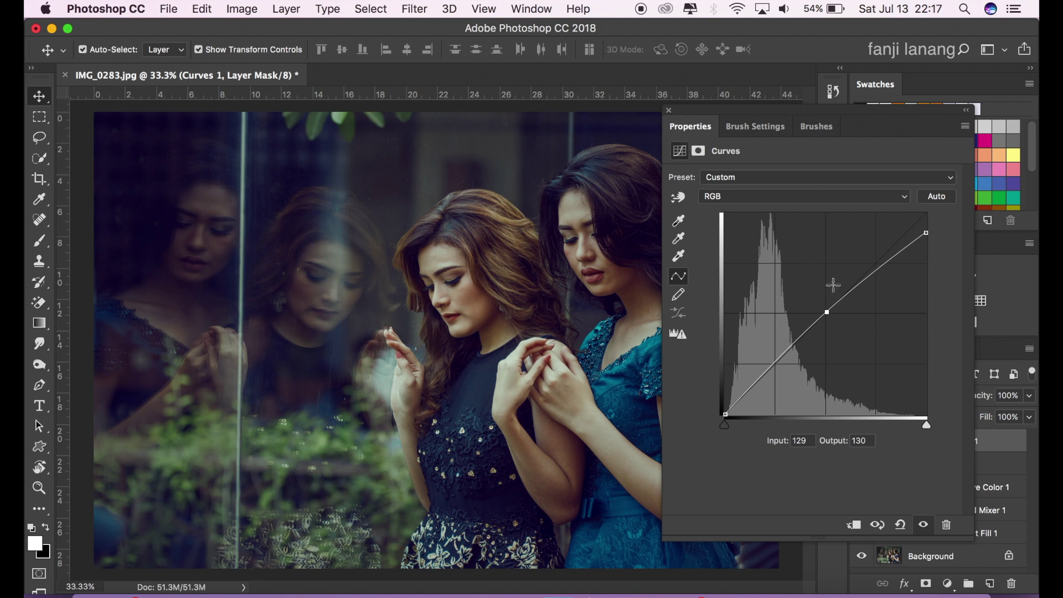
drag(827, 311, 827, 307)
click(670, 111)
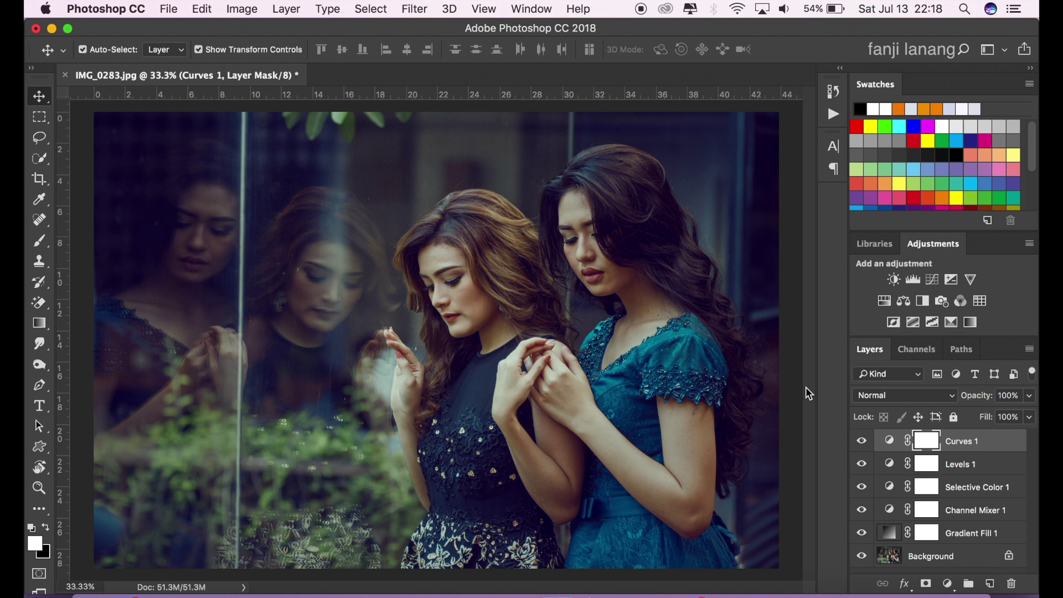
- Add an Exposure adjustment layer on top with Offset +0.0130 and Gamma Correction 0.85
click(948, 582)
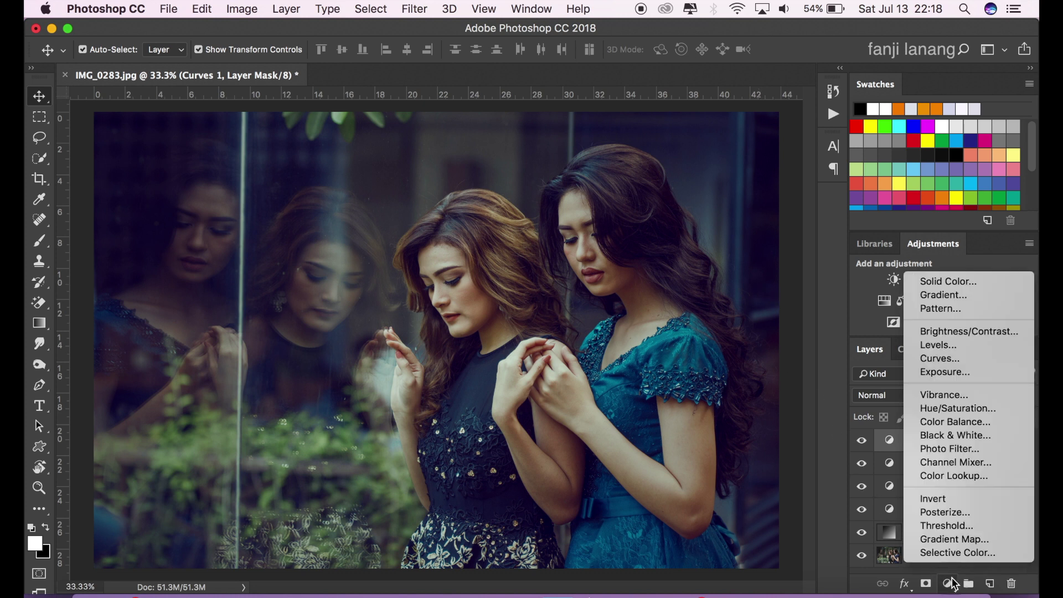
click(944, 372)
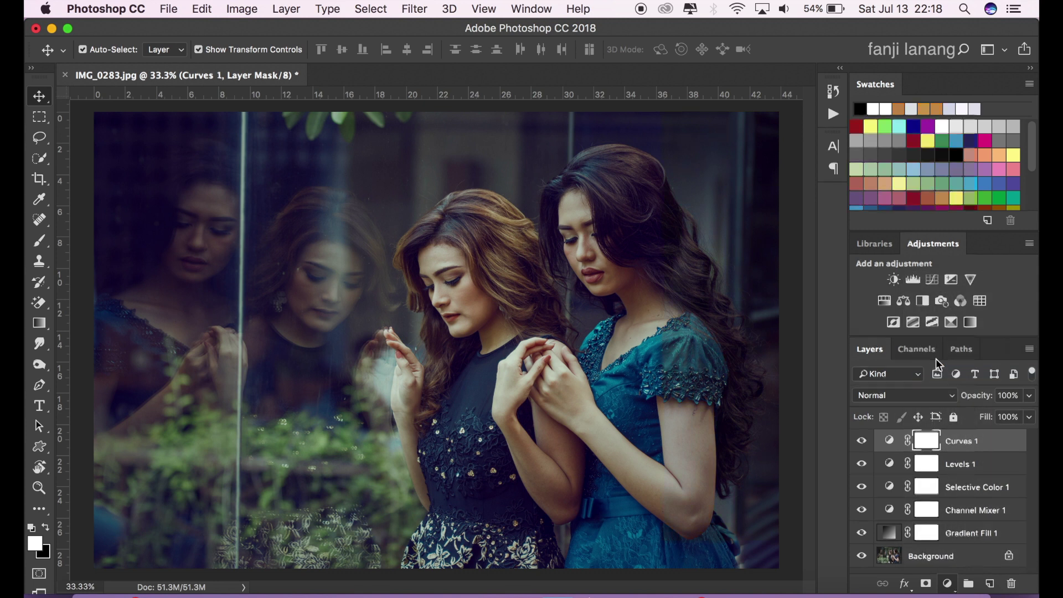
click(818, 251)
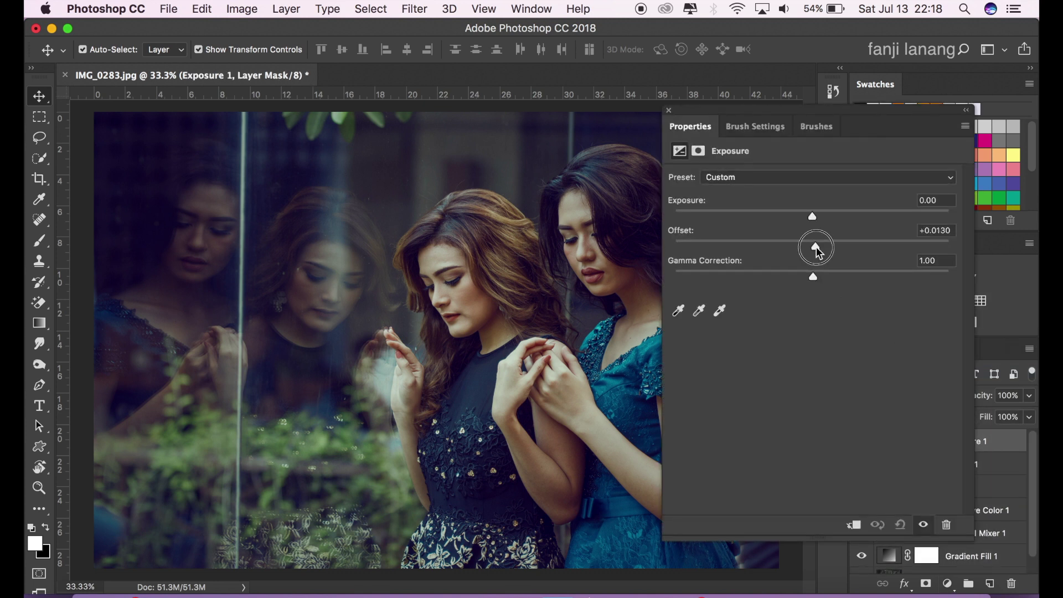
click(819, 273)
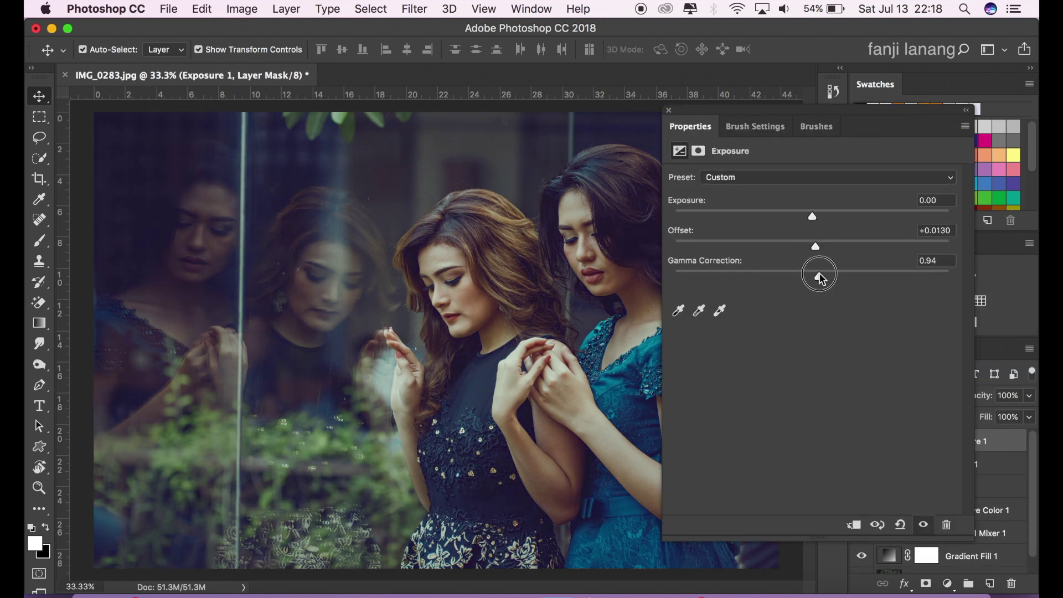
drag(823, 277, 824, 277)
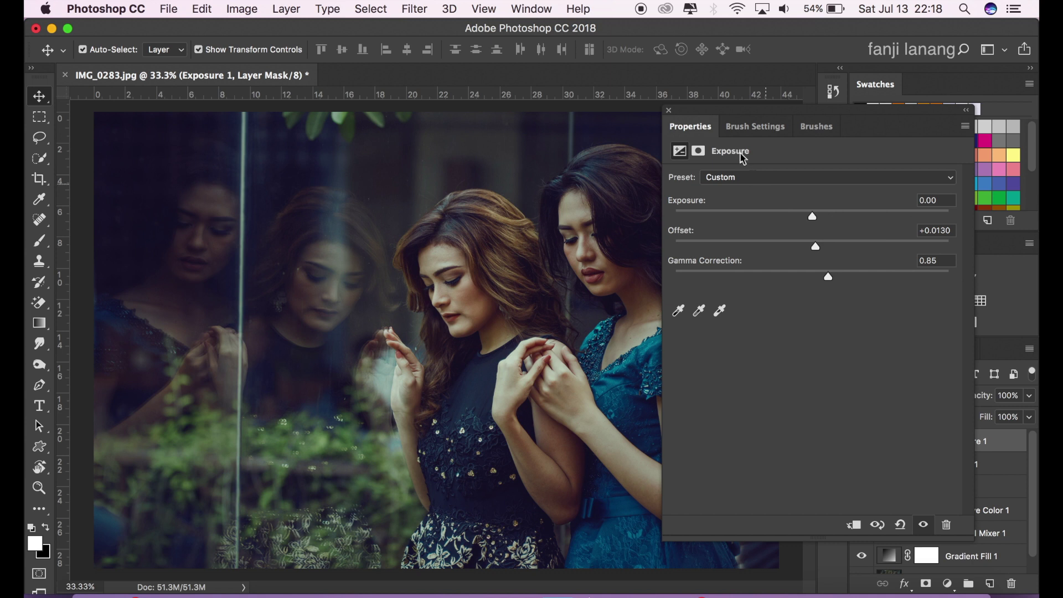
click(670, 113)
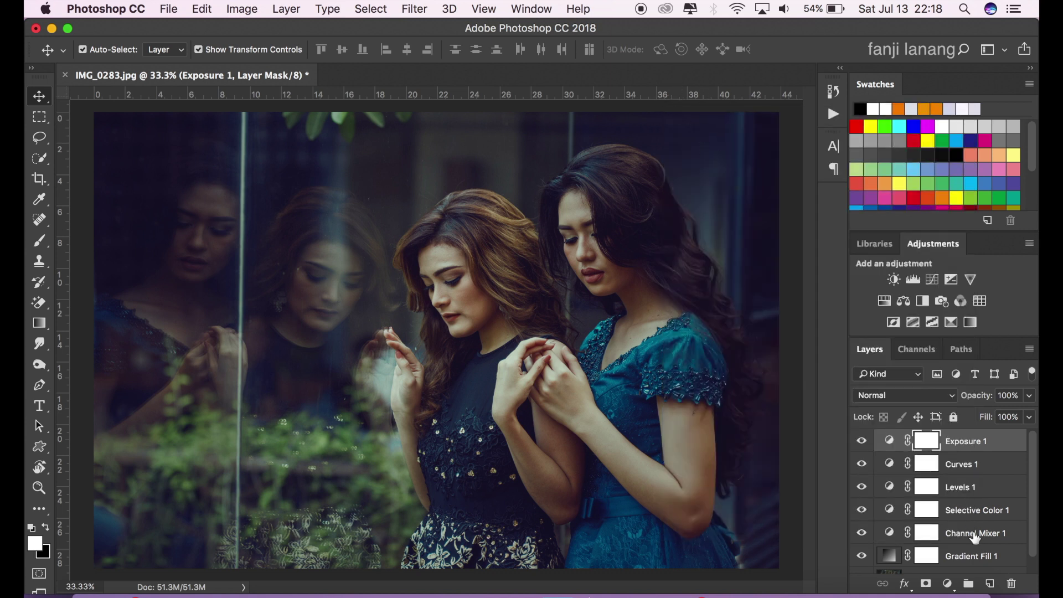
- Create a new layer and stamp the 400 px signature brush in white at the photo's lower-left corner
click(990, 583)
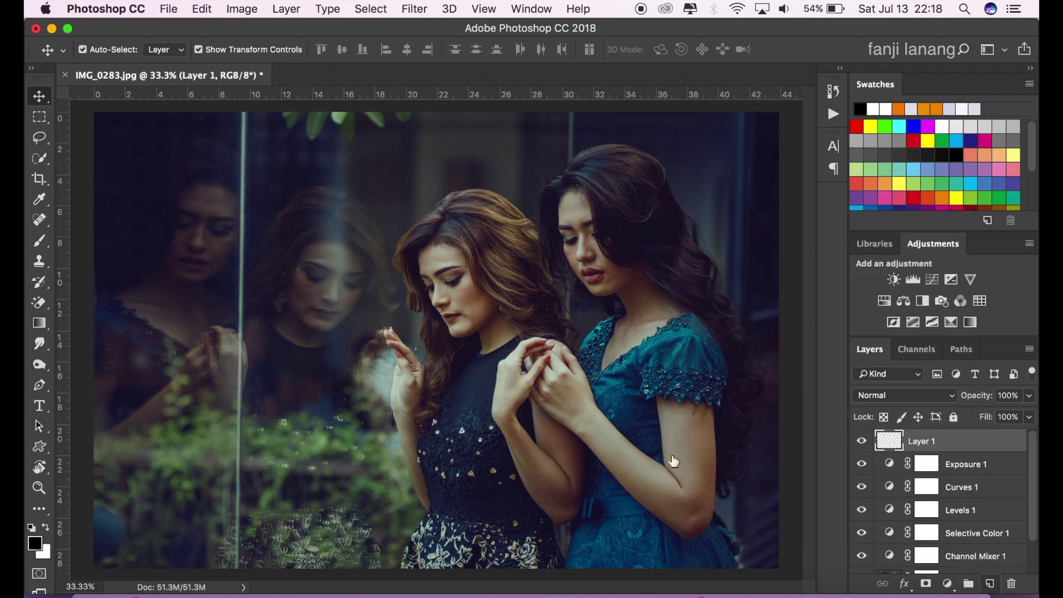
click(39, 241)
click(108, 44)
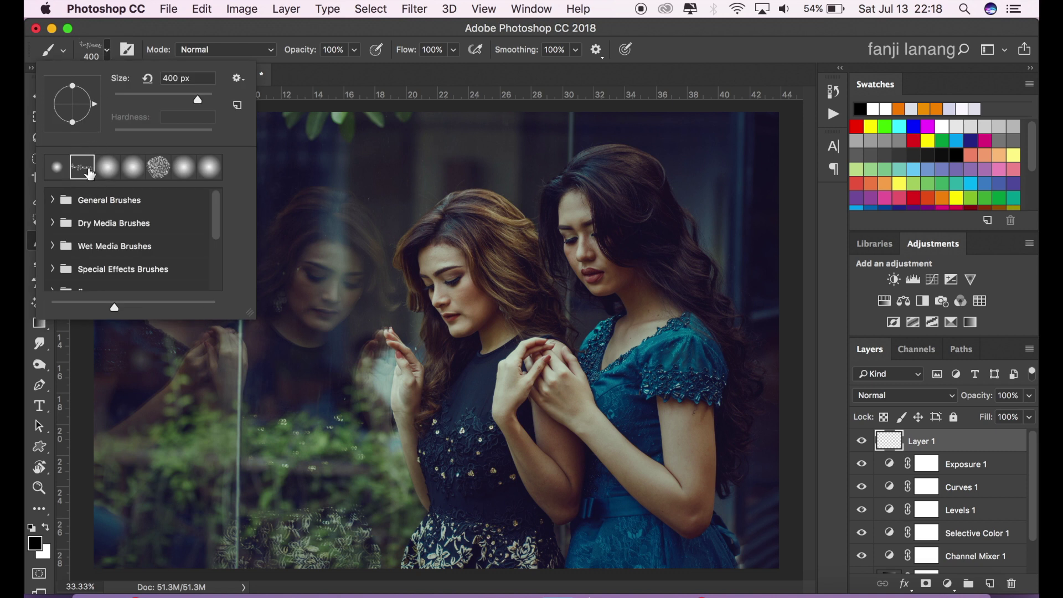
click(799, 35)
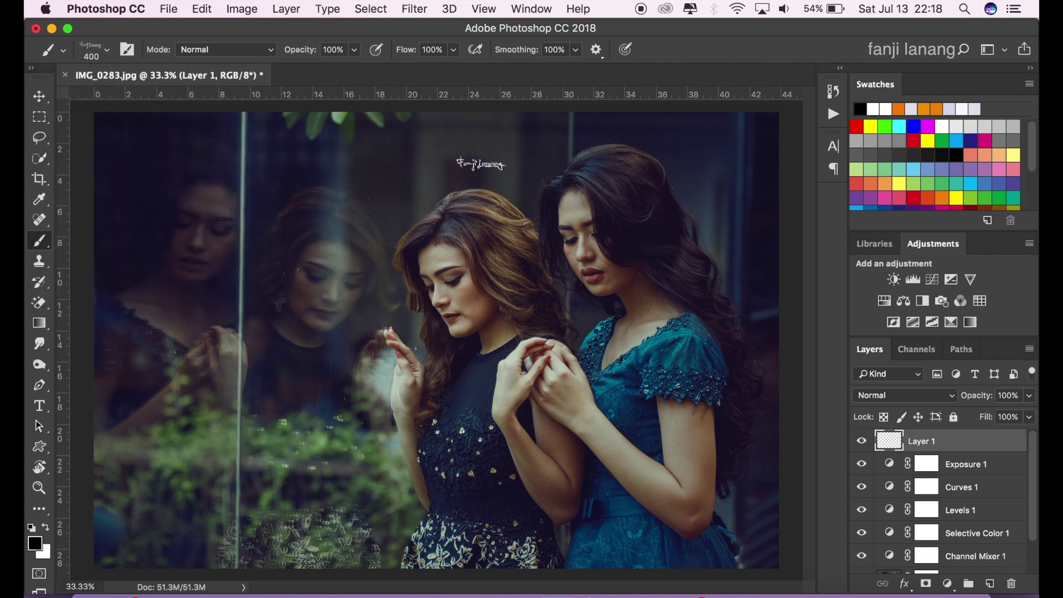
click(46, 528)
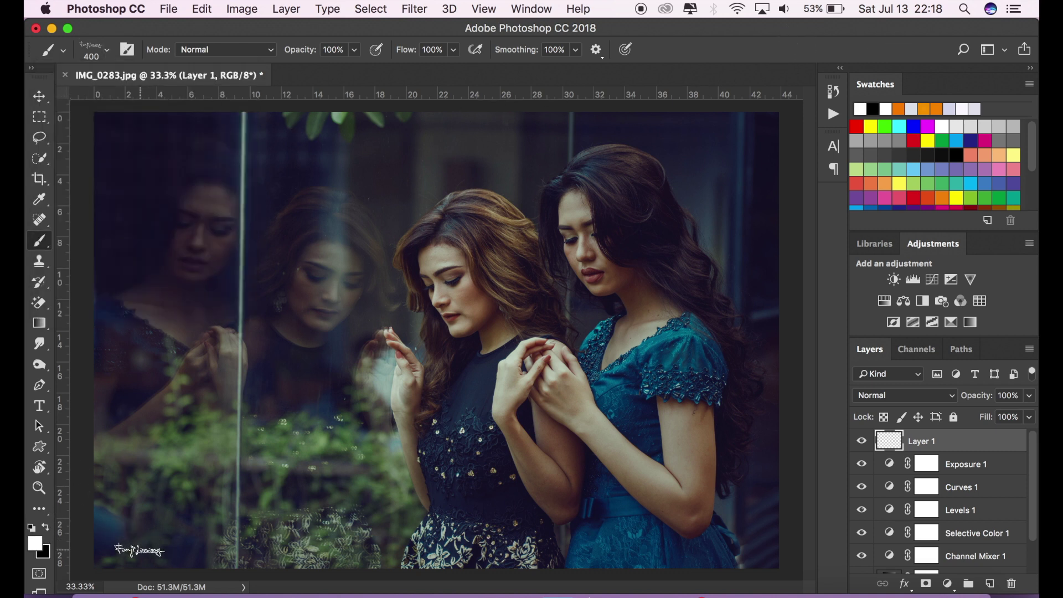